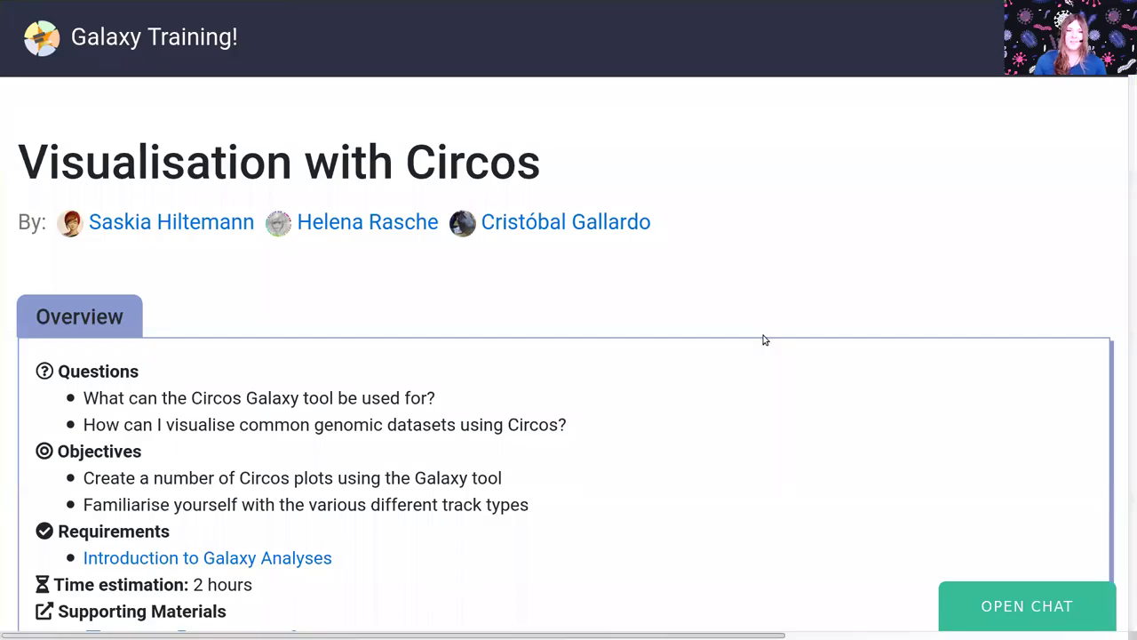
Scroll past the Overview box to the Introduction's four example Circos plots.
{"action": "scroll", "coordinate": [769, 341], "scroll_direction": "down", "scroll_amount": 8}
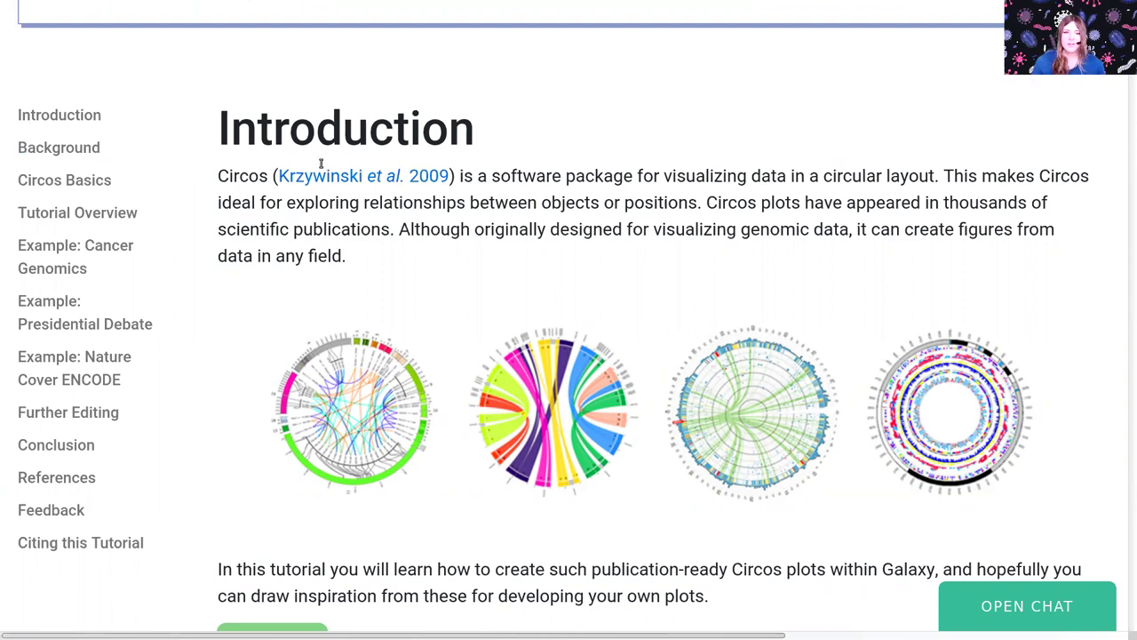
Scroll through the seven-item Agenda, from Background down to Further Editing.
{"action": "scroll", "coordinate": [570, 375], "scroll_direction": "down", "scroll_amount": 1}
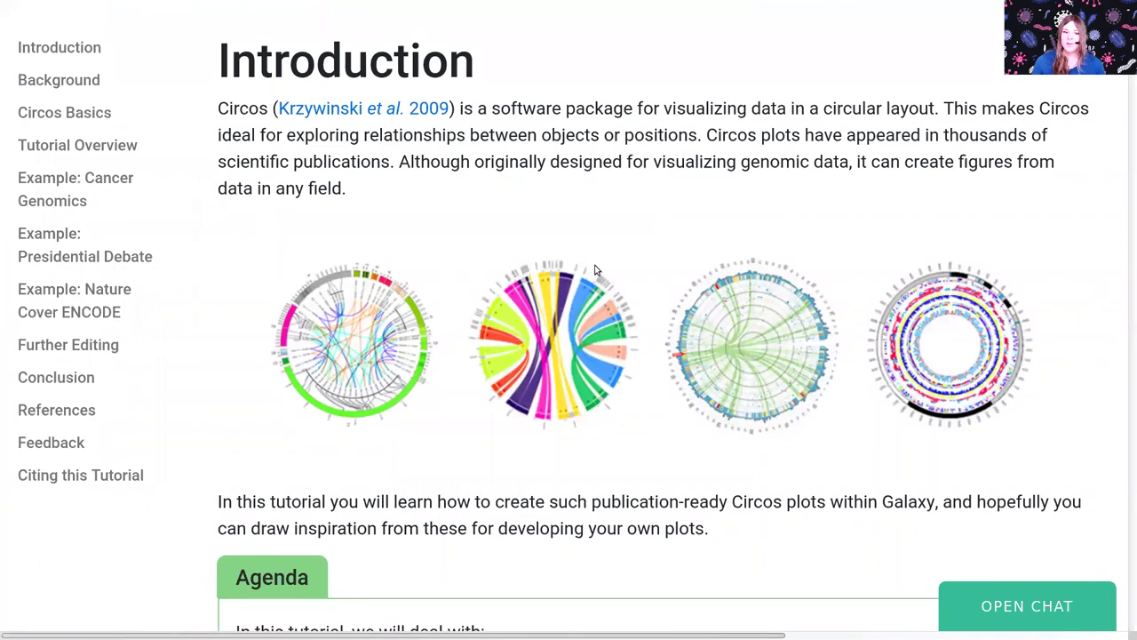
{"action": "scroll", "coordinate": [597, 273], "scroll_direction": "down", "scroll_amount": 1}
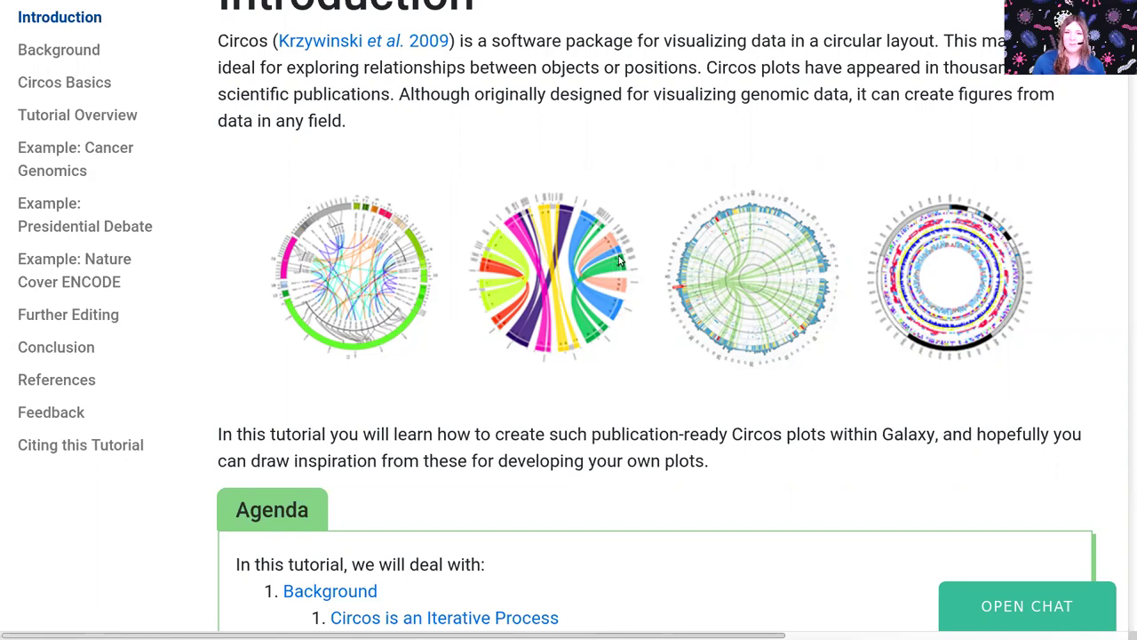
{"action": "scroll", "coordinate": [622, 258], "scroll_direction": "down", "scroll_amount": 3}
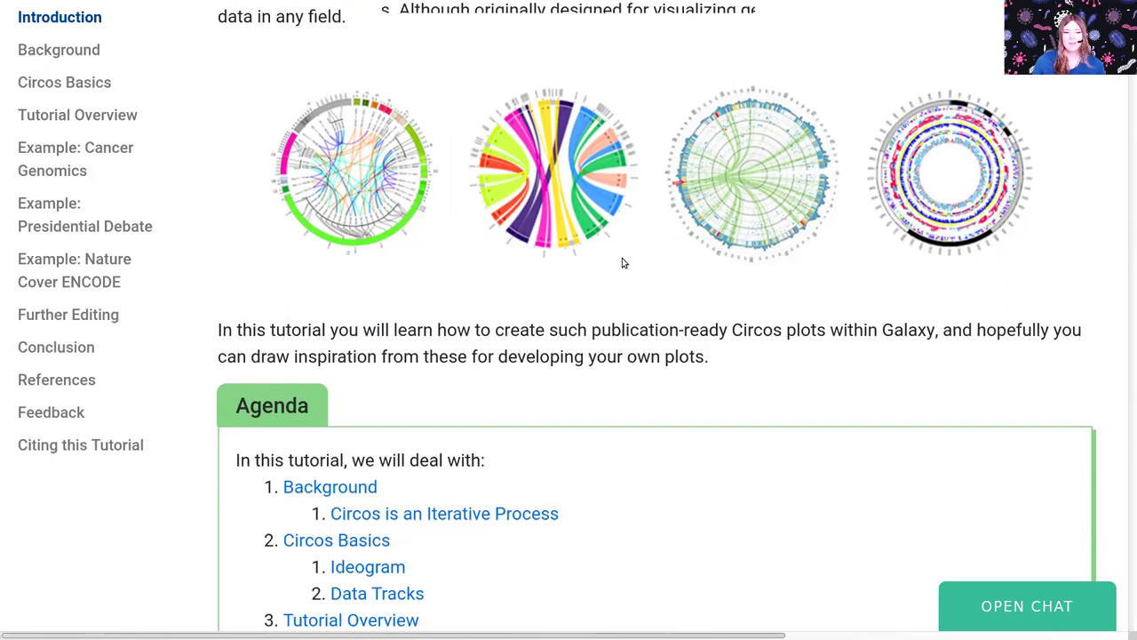
{"action": "scroll", "coordinate": [631, 259], "scroll_direction": "down", "scroll_amount": 2}
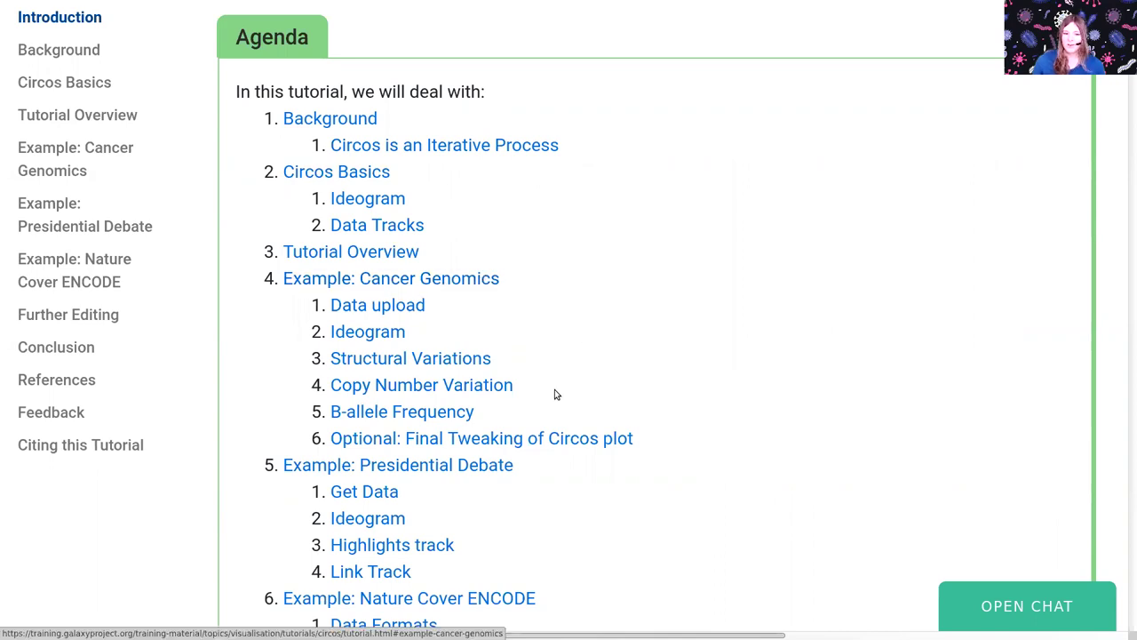
{"action": "scroll", "coordinate": [522, 345], "scroll_direction": "down", "scroll_amount": 2}
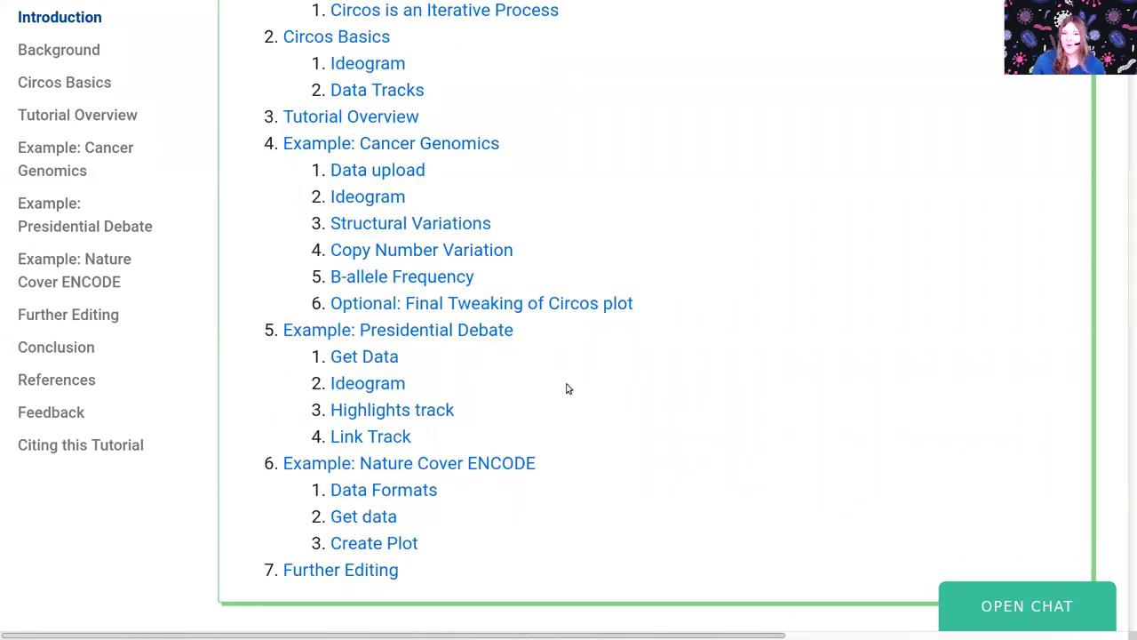
{"action": "scroll", "coordinate": [645, 476], "scroll_direction": "down", "scroll_amount": 8}
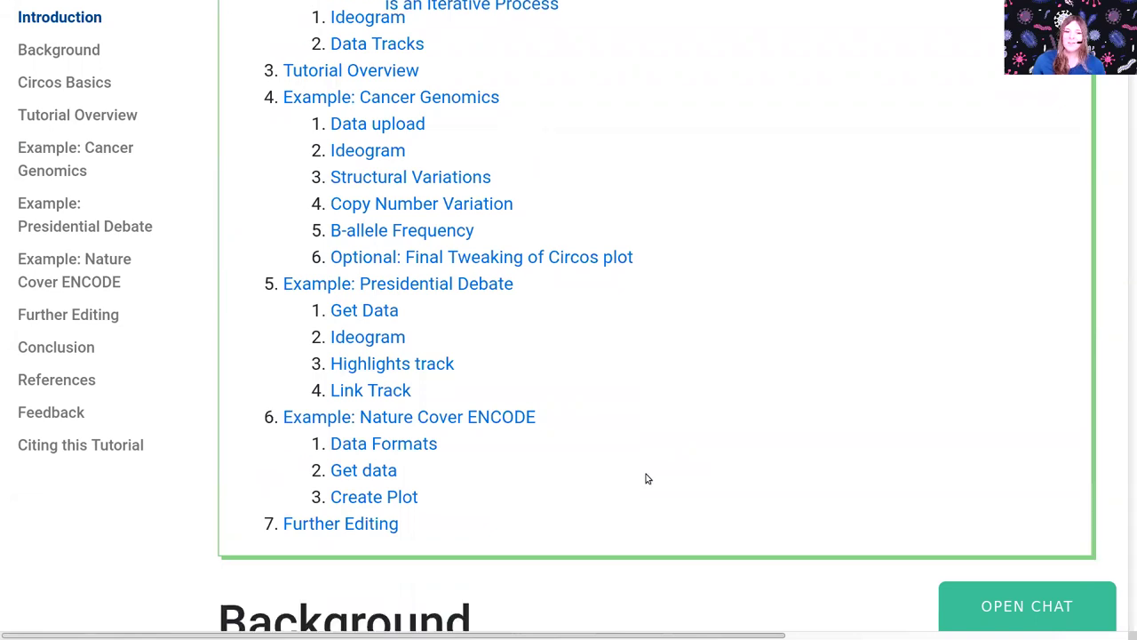
Scroll past Figure 1 and the Circos tutorials comment to the Ideogram explanation.
{"action": "scroll", "coordinate": [648, 444], "scroll_direction": "down", "scroll_amount": 2}
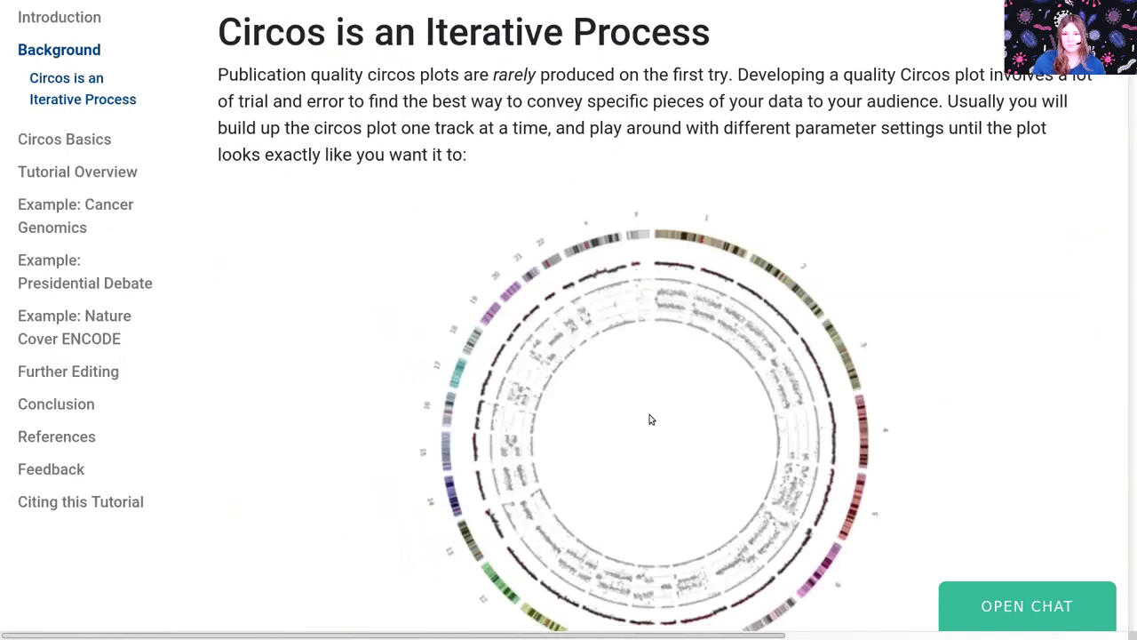
{"action": "scroll", "coordinate": [799, 453], "scroll_direction": "down", "scroll_amount": 1}
{"action": "scroll", "coordinate": [882, 477], "scroll_direction": "down", "scroll_amount": 1}
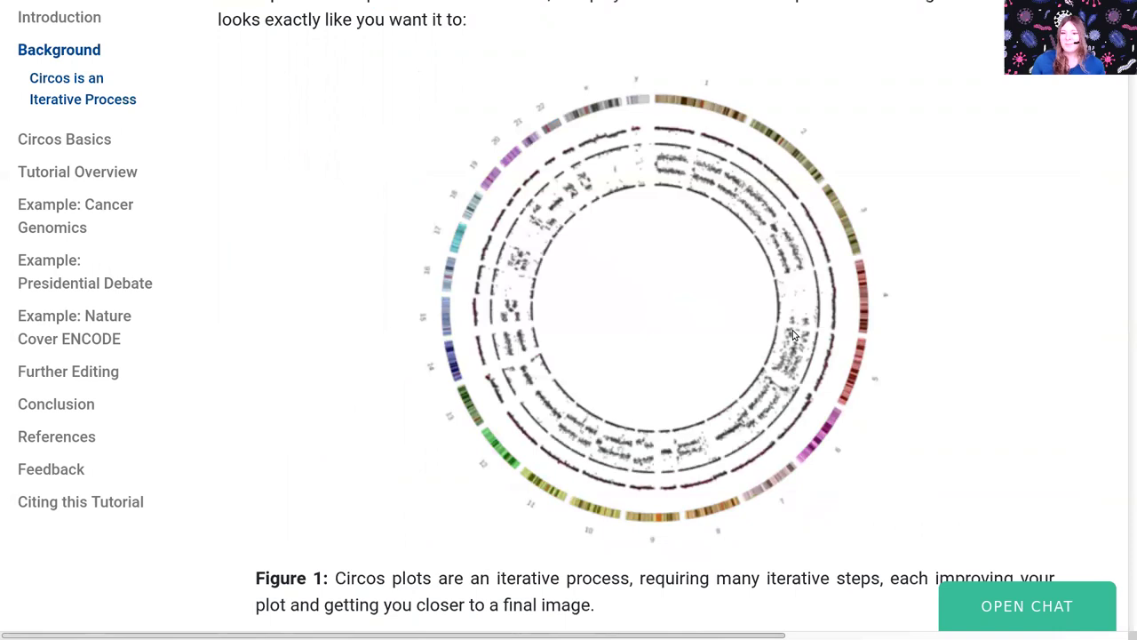
{"action": "scroll", "coordinate": [795, 331], "scroll_direction": "down", "scroll_amount": 5}
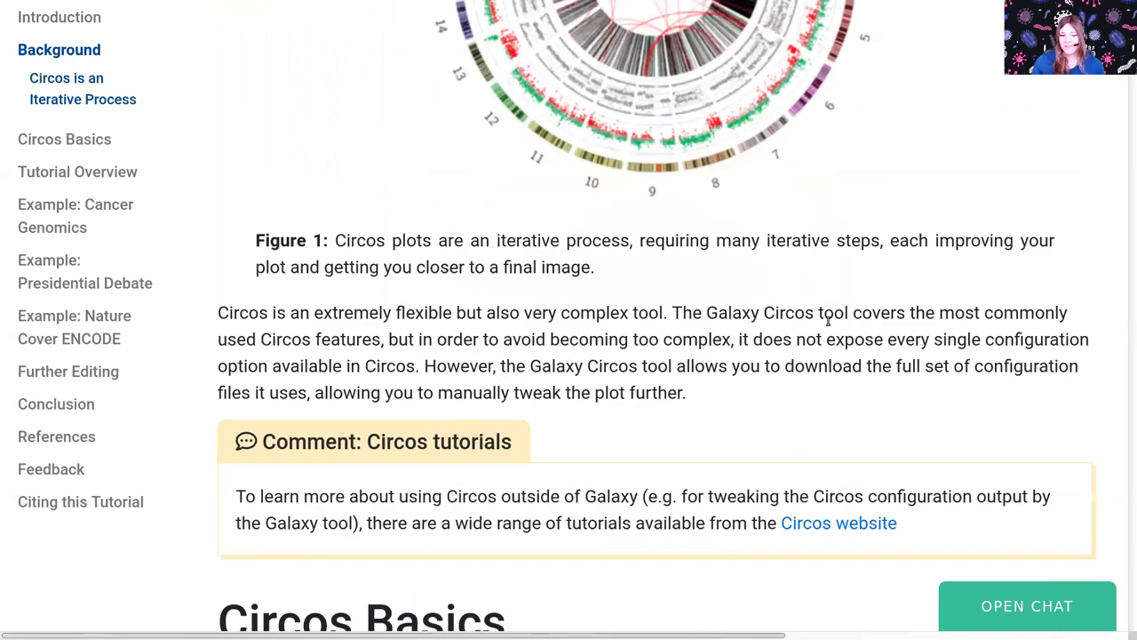
{"action": "scroll", "coordinate": [828, 325], "scroll_direction": "down", "scroll_amount": 4}
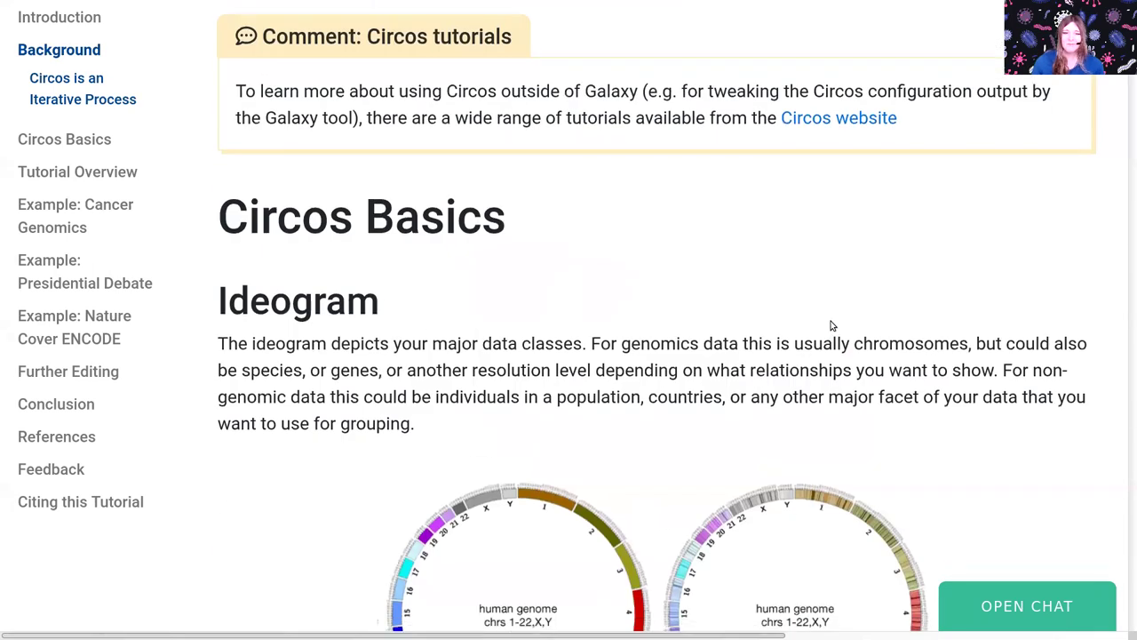
Scroll through the Ideogram figures and Figure 2 caption to the Data Tracks Scatter plot table.
{"action": "scroll", "coordinate": [831, 326], "scroll_direction": "down", "scroll_amount": 2}
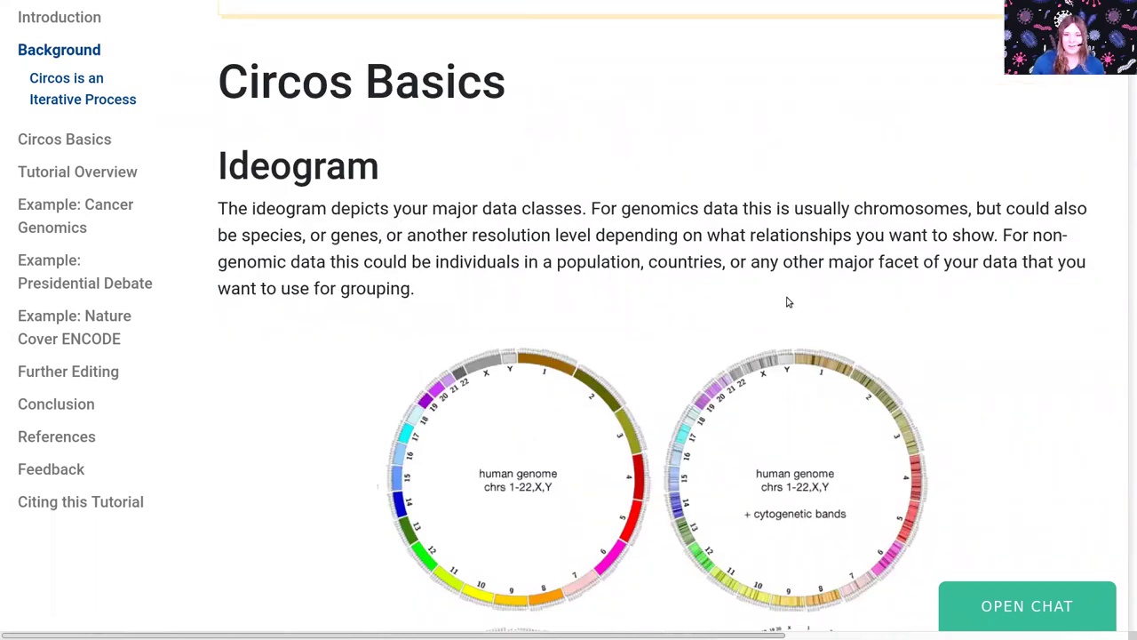
{"action": "scroll", "coordinate": [786, 302], "scroll_direction": "down", "scroll_amount": 1}
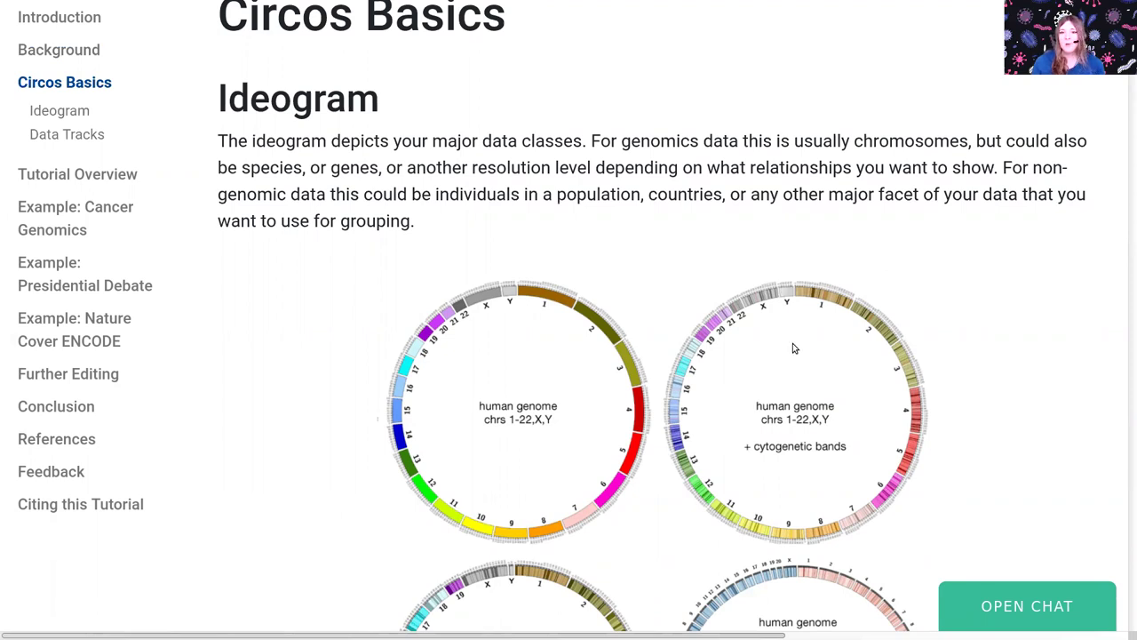
{"action": "scroll", "coordinate": [793, 342], "scroll_direction": "down", "scroll_amount": 1}
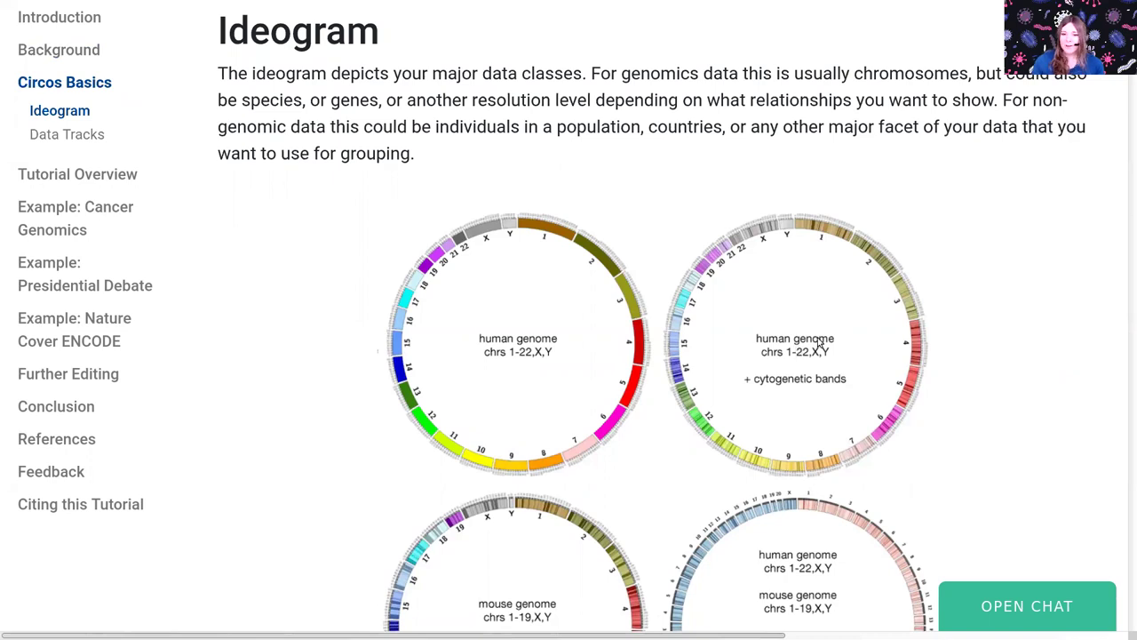
{"action": "scroll", "coordinate": [809, 353], "scroll_direction": "down", "scroll_amount": 2}
{"action": "scroll", "coordinate": [818, 353], "scroll_direction": "down", "scroll_amount": 5}
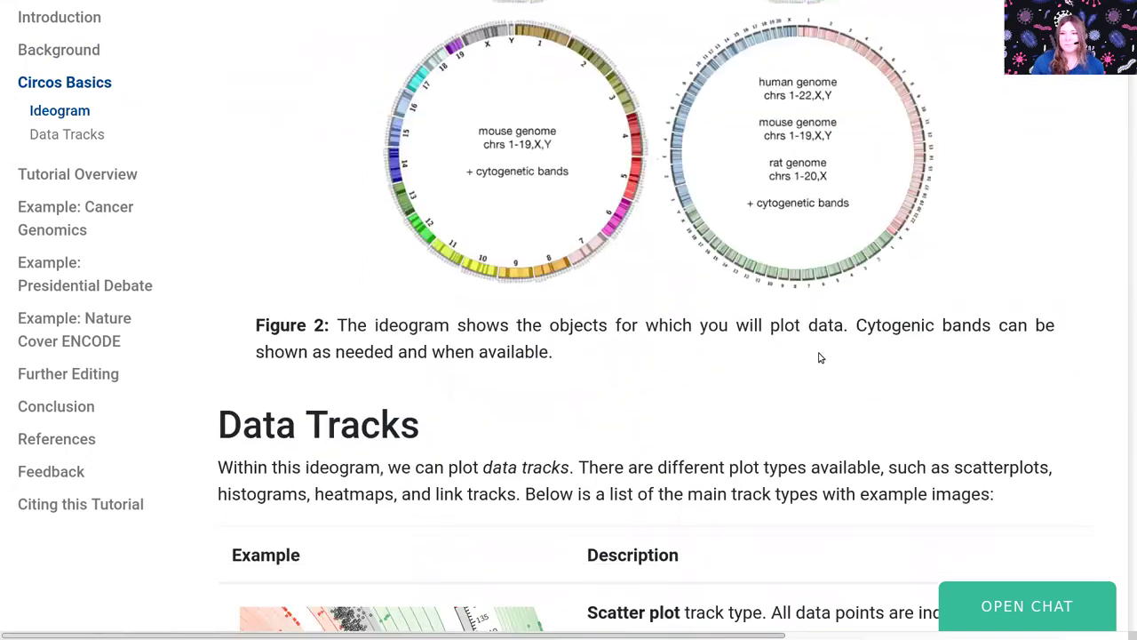
{"action": "scroll", "coordinate": [817, 358], "scroll_direction": "up", "scroll_amount": 3}
{"action": "scroll", "coordinate": [817, 358], "scroll_direction": "up", "scroll_amount": 2}
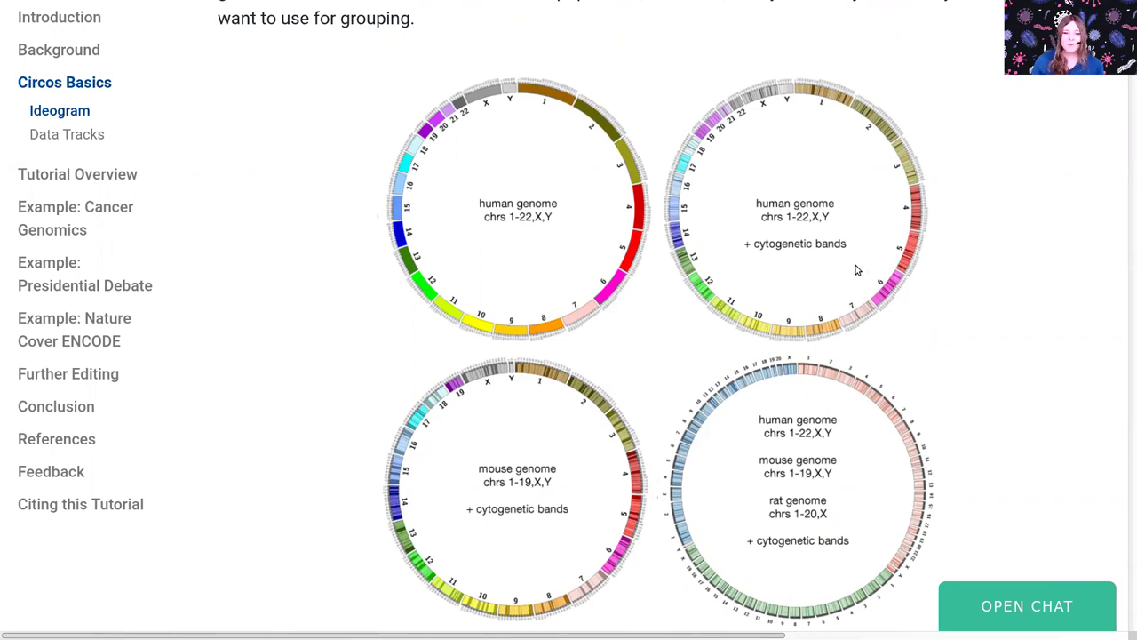
{"action": "scroll", "coordinate": [864, 304], "scroll_direction": "down", "scroll_amount": 1}
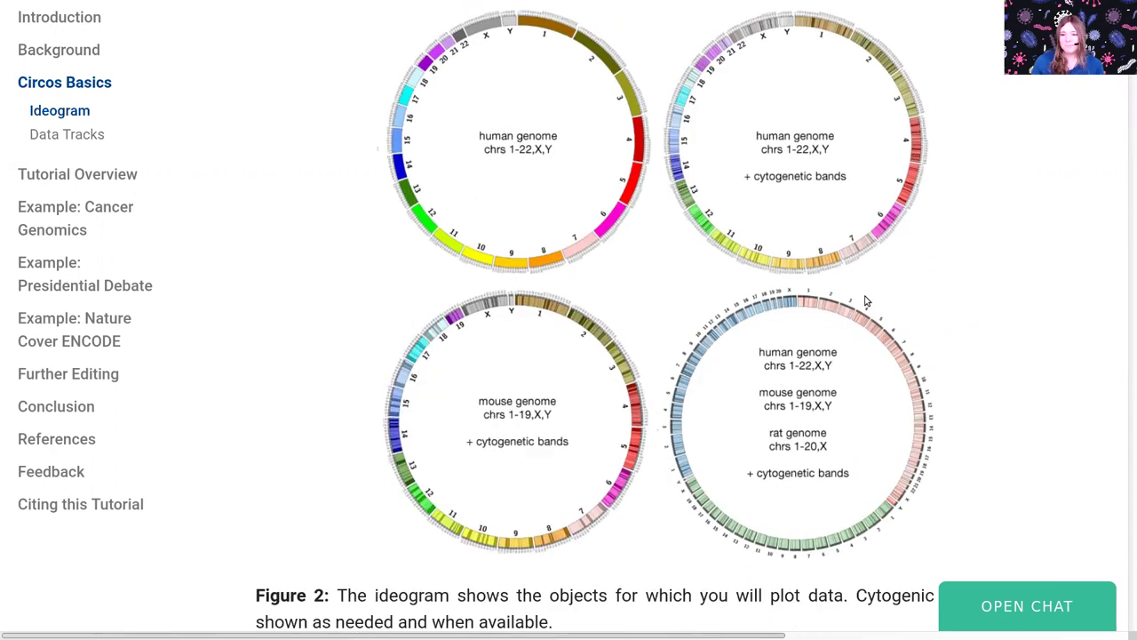
{"action": "scroll", "coordinate": [863, 300], "scroll_direction": "down", "scroll_amount": 1}
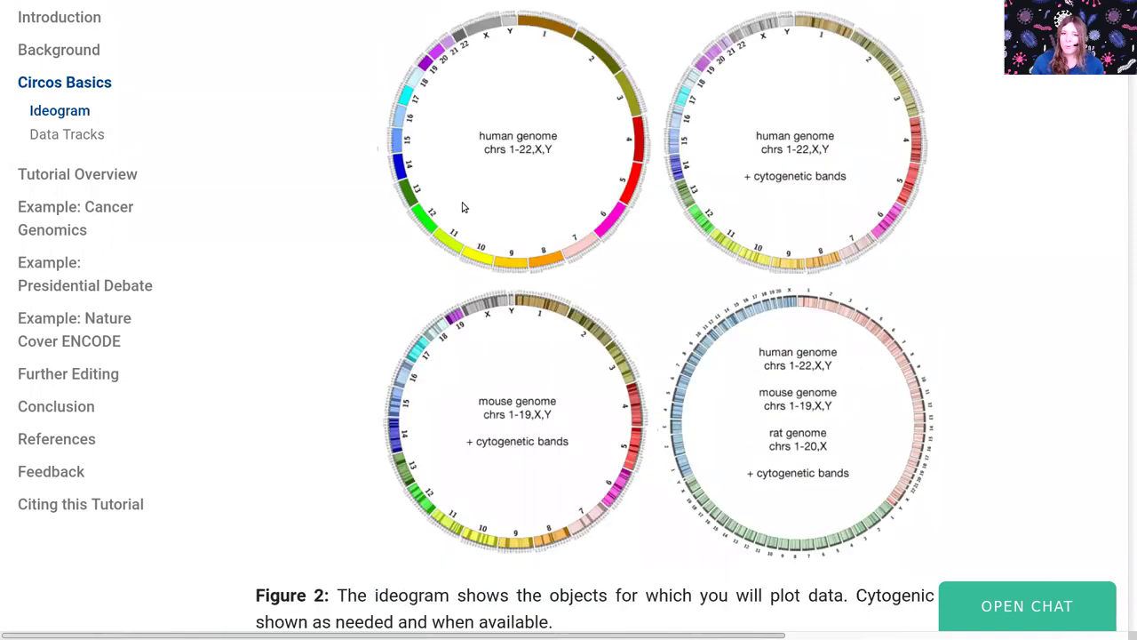
{"action": "scroll", "coordinate": [462, 202], "scroll_direction": "up", "scroll_amount": 1}
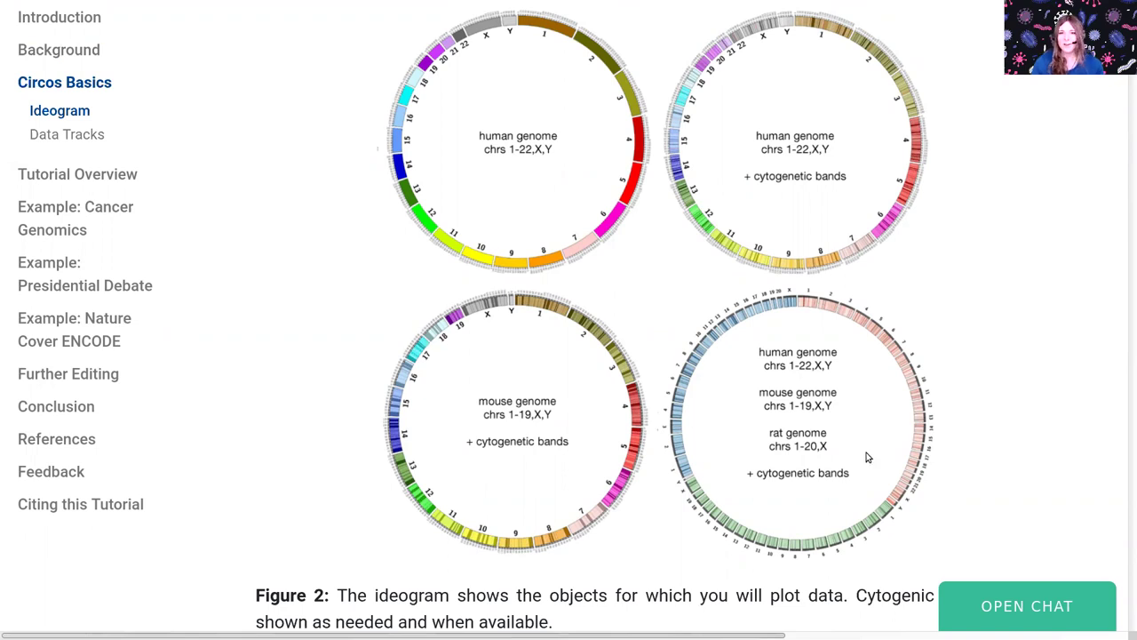
{"action": "scroll", "coordinate": [868, 456], "scroll_direction": "down", "scroll_amount": 5}
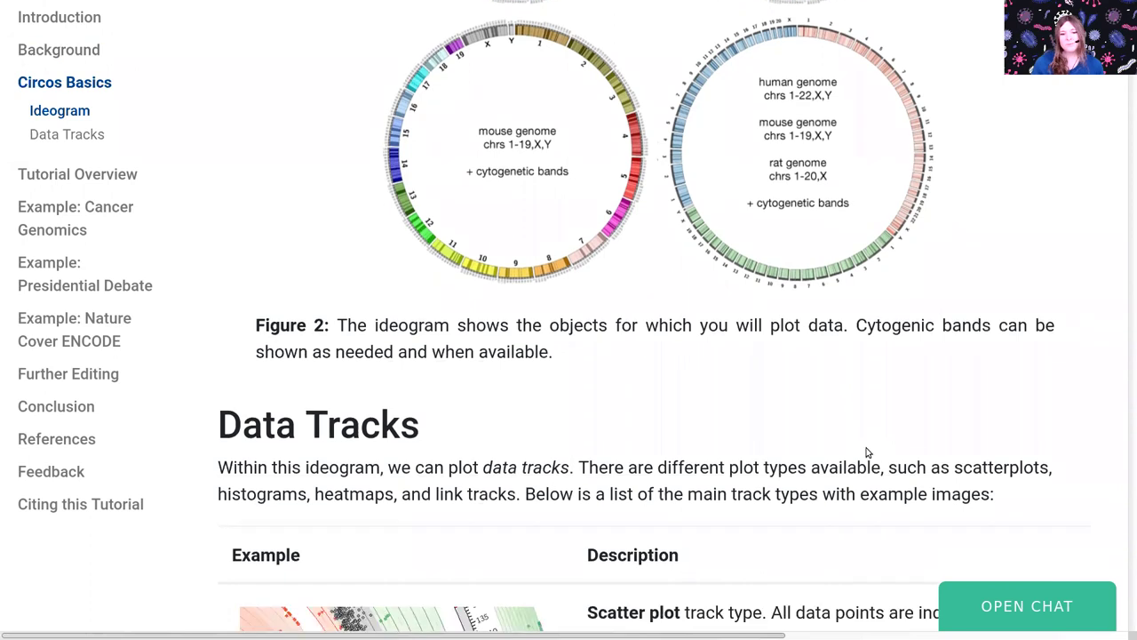
{"action": "scroll", "coordinate": [867, 449], "scroll_direction": "down", "scroll_amount": 3}
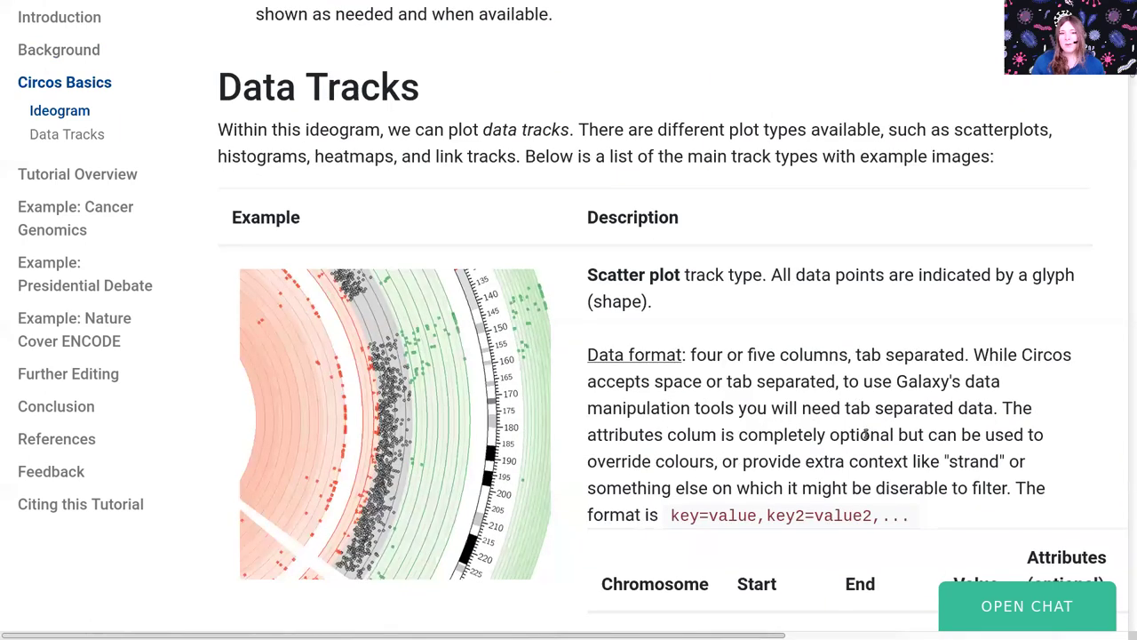
{"action": "scroll", "coordinate": [906, 434], "scroll_direction": "down", "scroll_amount": 1}
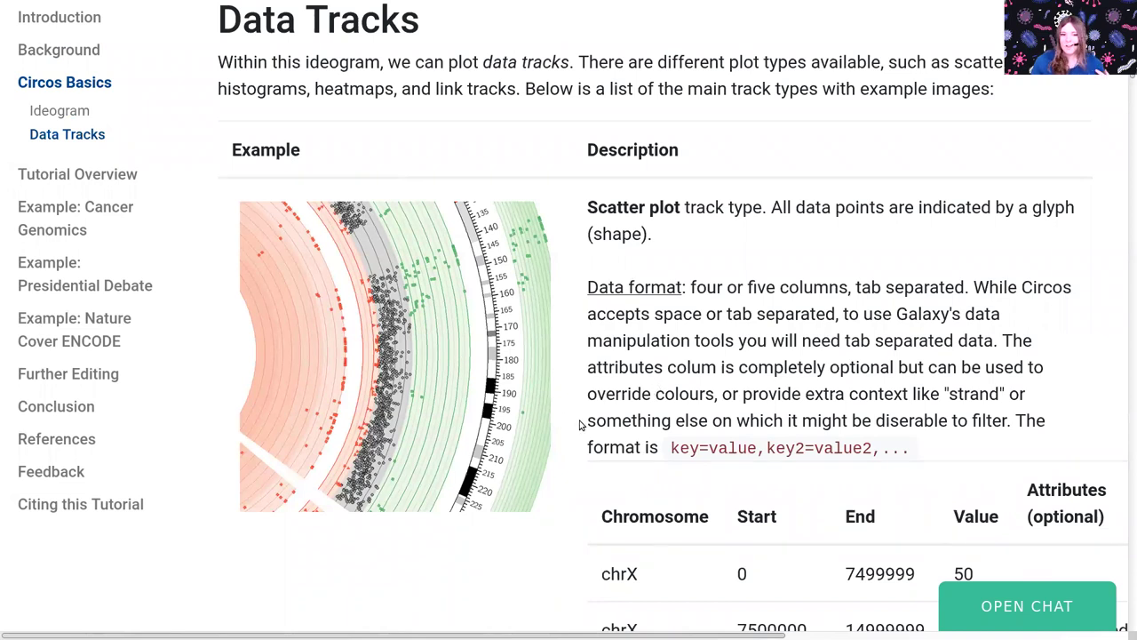
{"action": "scroll", "coordinate": [582, 424], "scroll_direction": "down", "scroll_amount": 1}
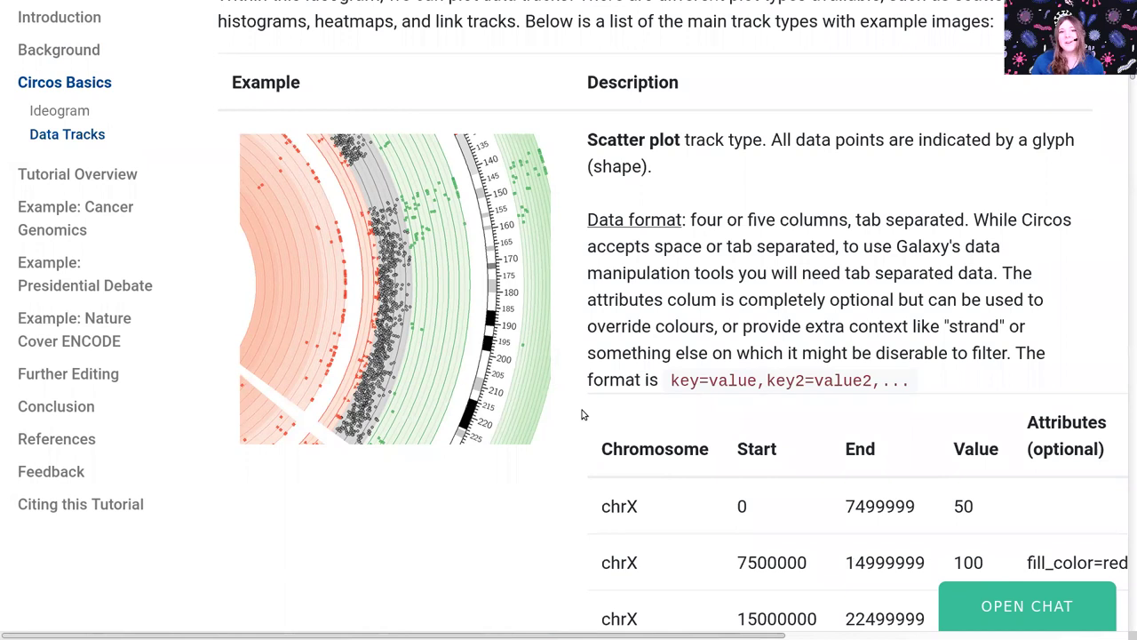
{"action": "scroll", "coordinate": [562, 413], "scroll_direction": "down", "scroll_amount": 2}
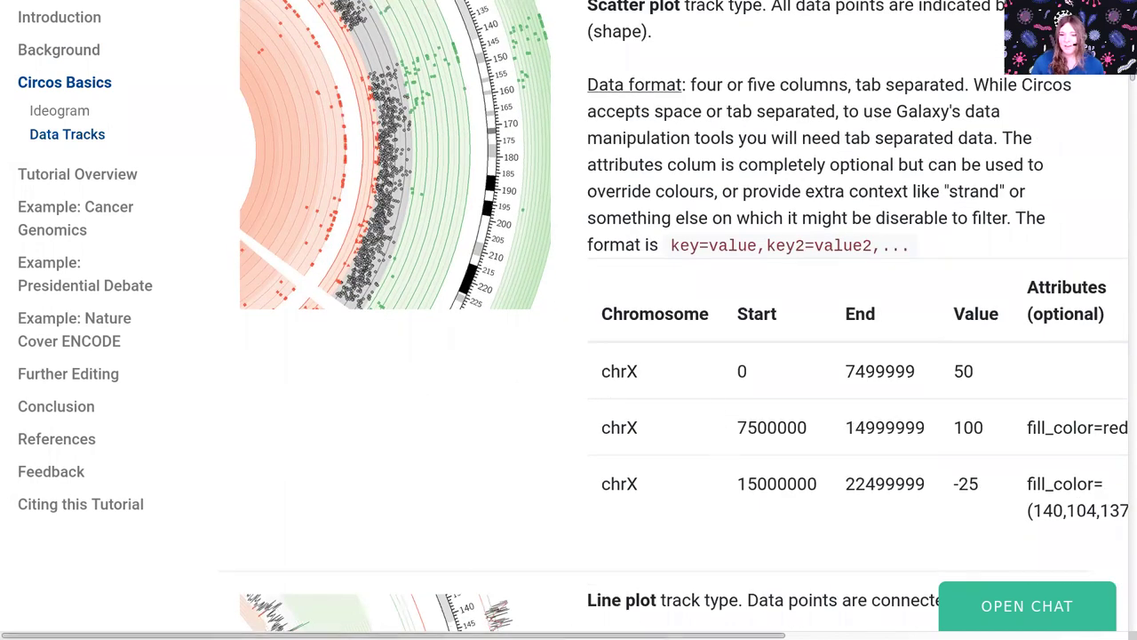
{"action": "scroll", "coordinate": [521, 387], "scroll_direction": "right", "scroll_amount": 3}
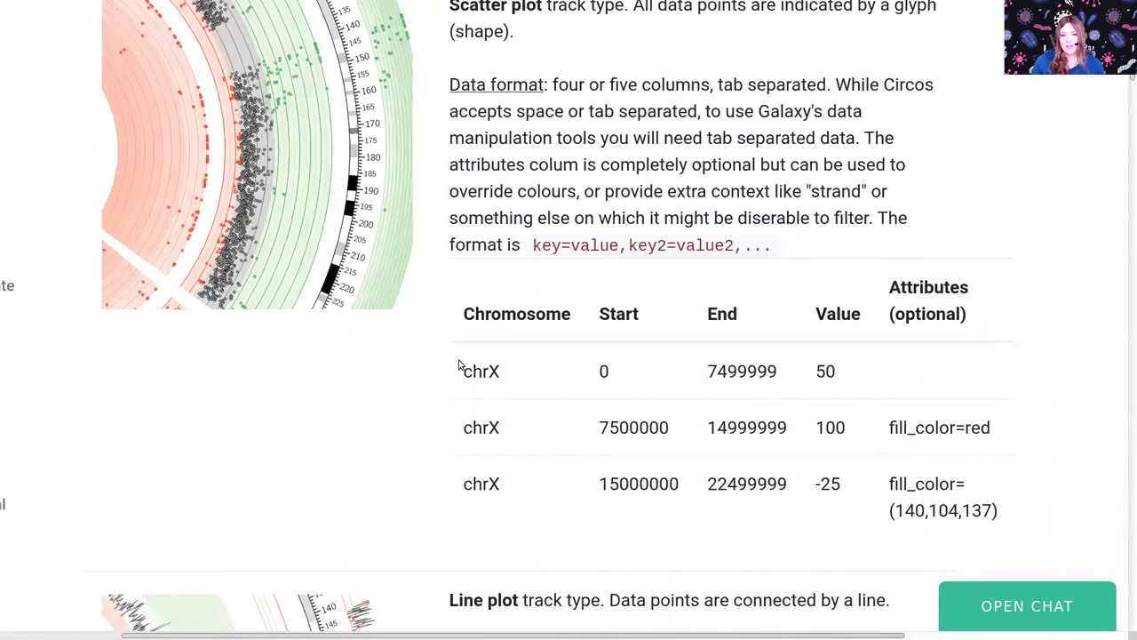
{"action": "left_click_drag", "start_coordinate": [461, 365], "coordinate": [504, 371]}
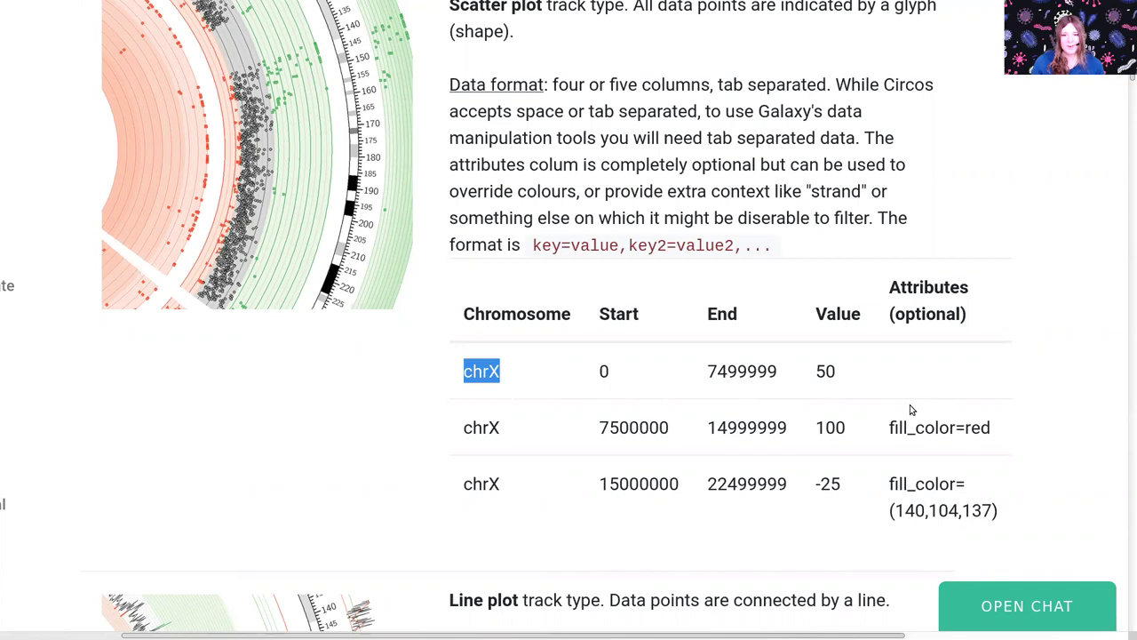
{"action": "left_click_drag", "start_coordinate": [464, 364], "coordinate": [502, 371]}
{"action": "left_click", "coordinate": [501, 367]}
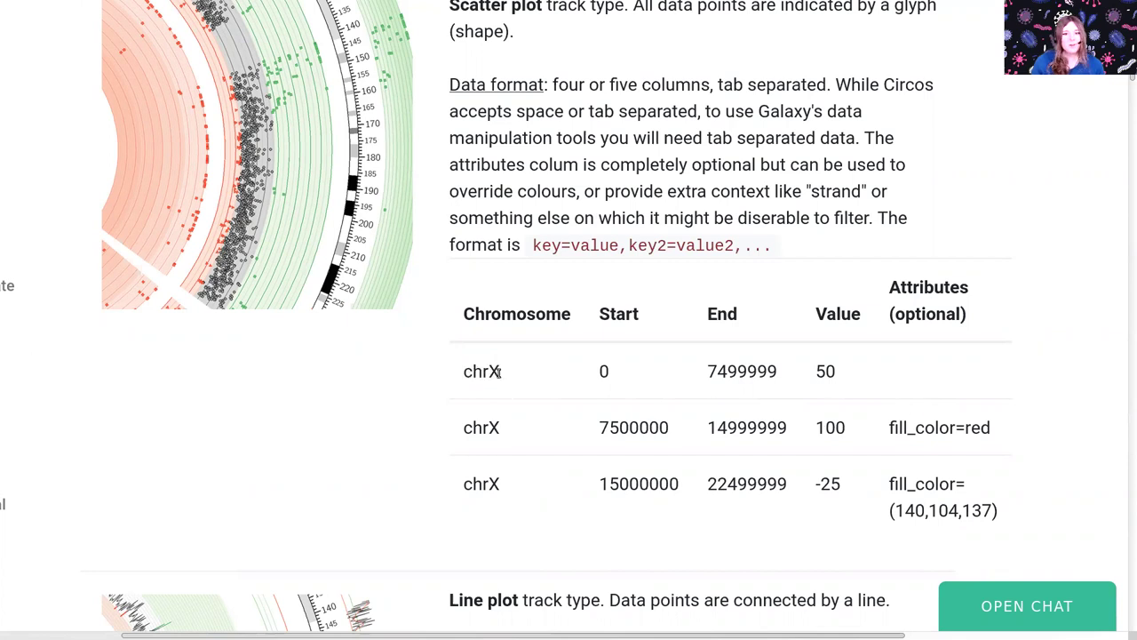
{"action": "left_click_drag", "start_coordinate": [597, 370], "coordinate": [617, 373]}
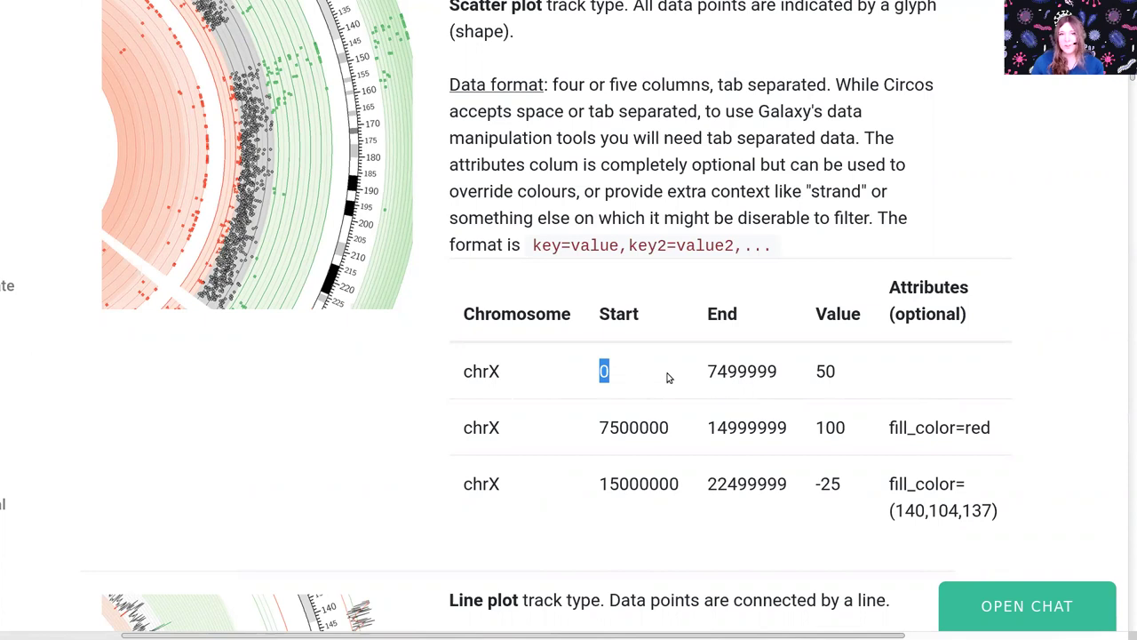
{"action": "left_click", "coordinate": [605, 370]}
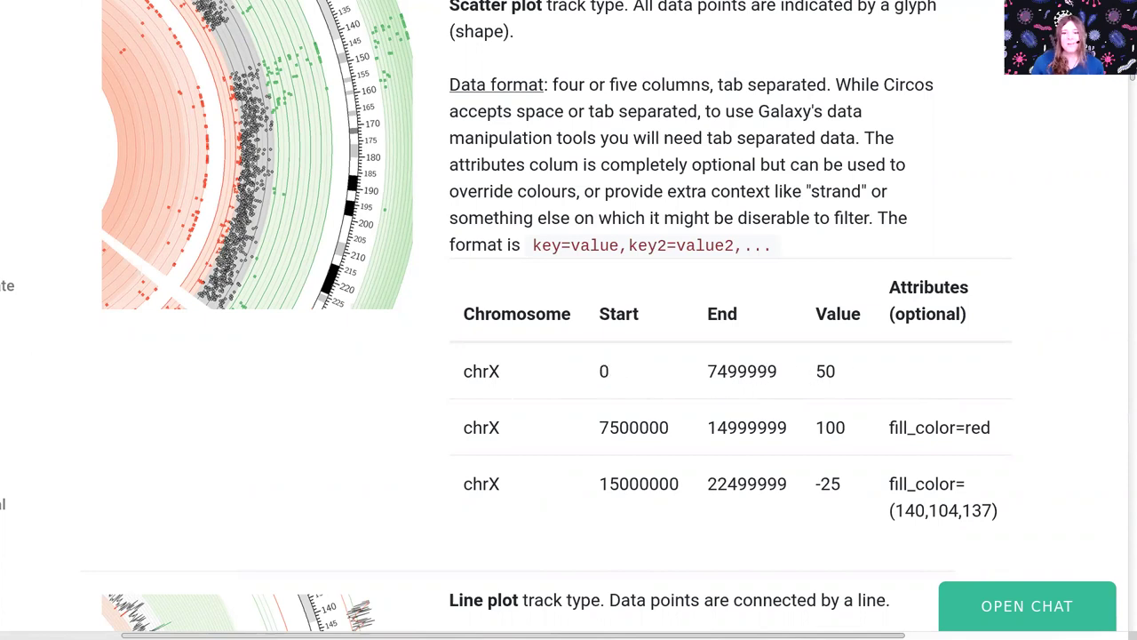
{"action": "scroll", "coordinate": [799, 451], "scroll_direction": "left", "scroll_amount": 3}
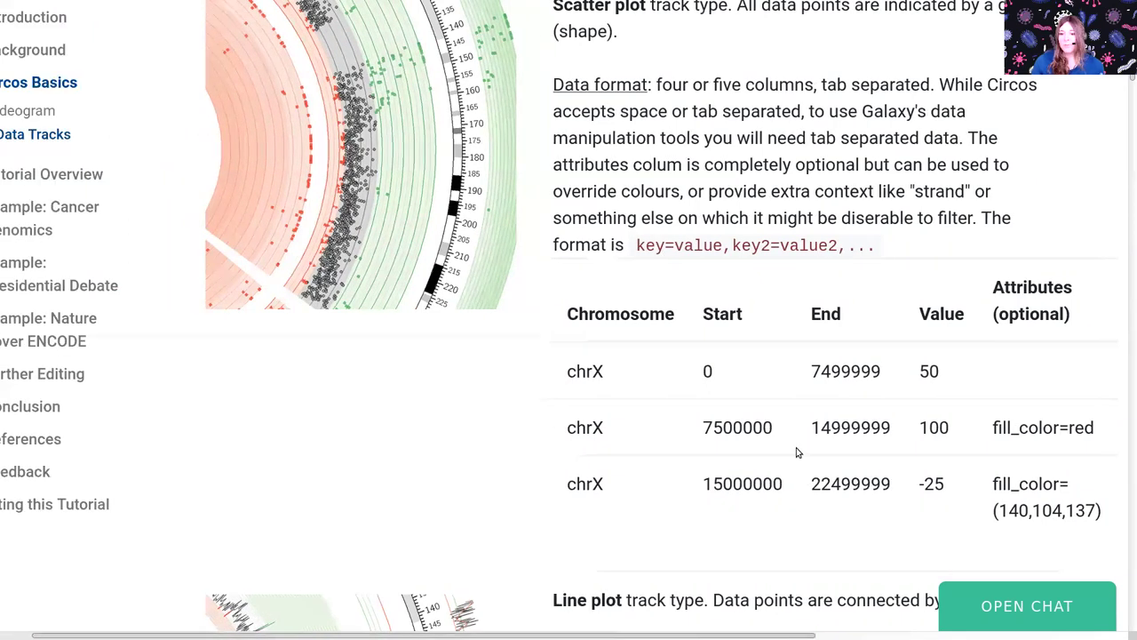
{"action": "scroll", "coordinate": [800, 532], "scroll_direction": "left", "scroll_amount": 1}
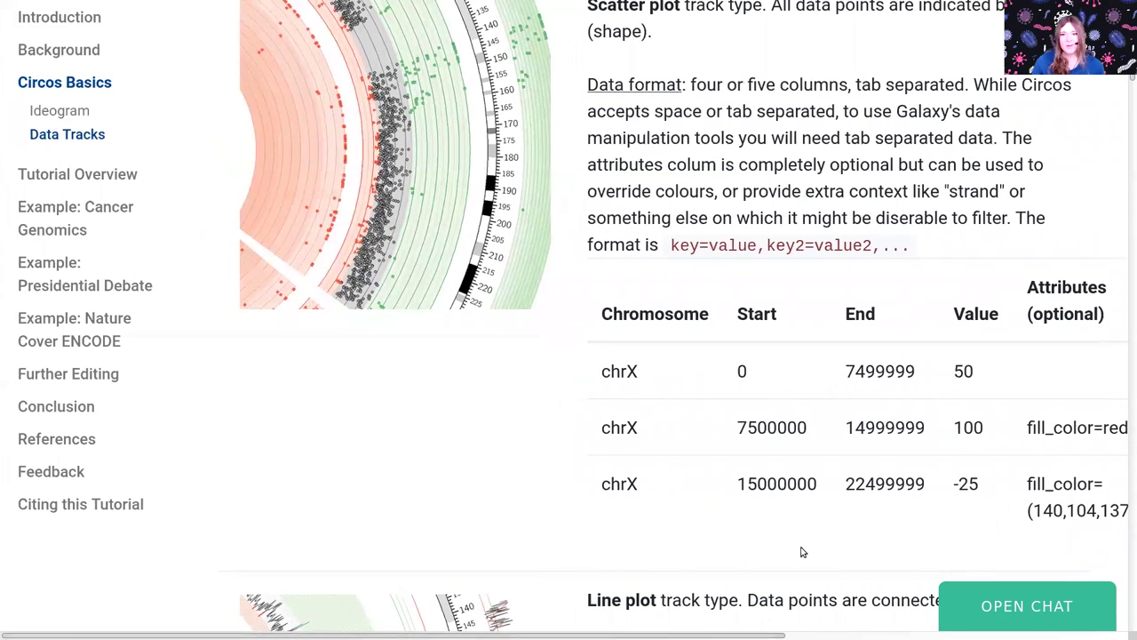
{"action": "scroll", "coordinate": [800, 551], "scroll_direction": "up", "scroll_amount": 1}
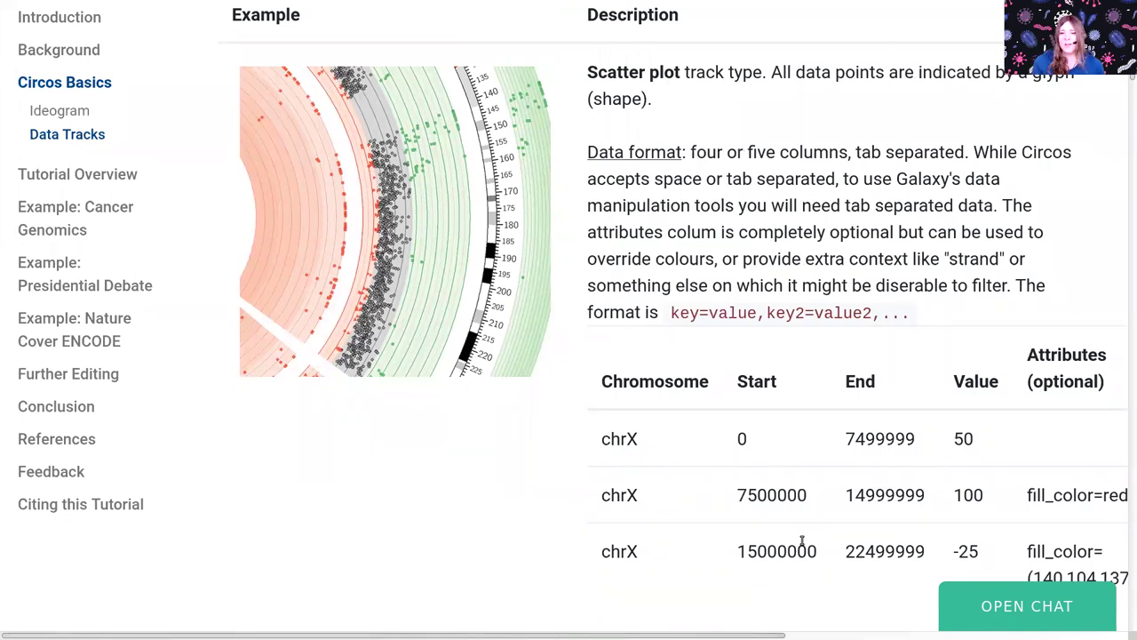
{"action": "double_click", "coordinate": [901, 439]}
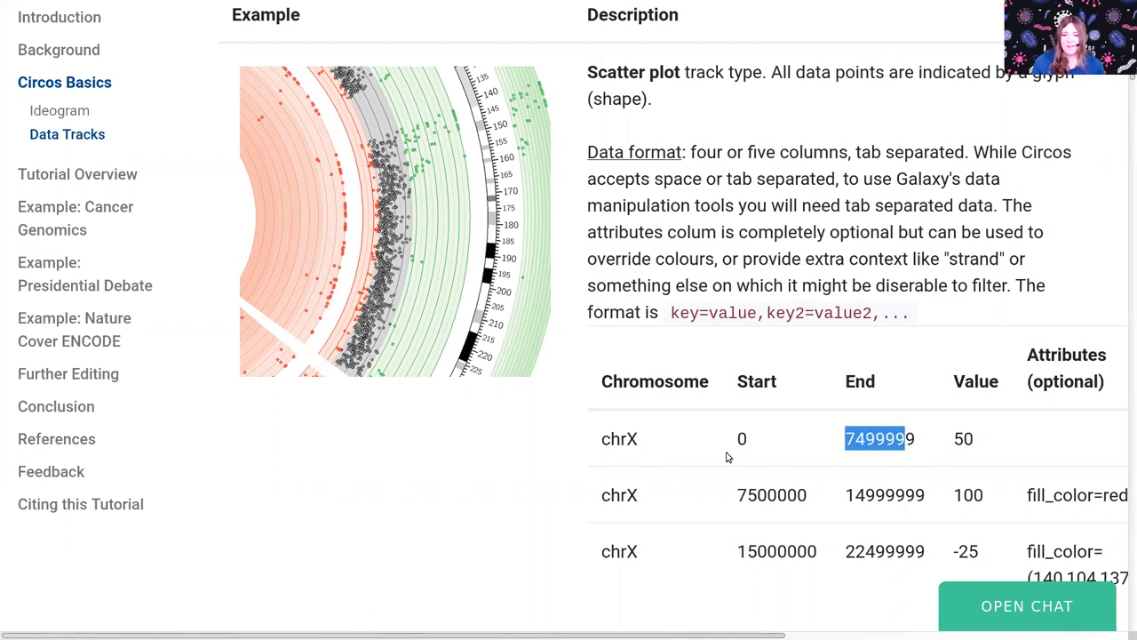
{"action": "left_click", "coordinate": [740, 443]}
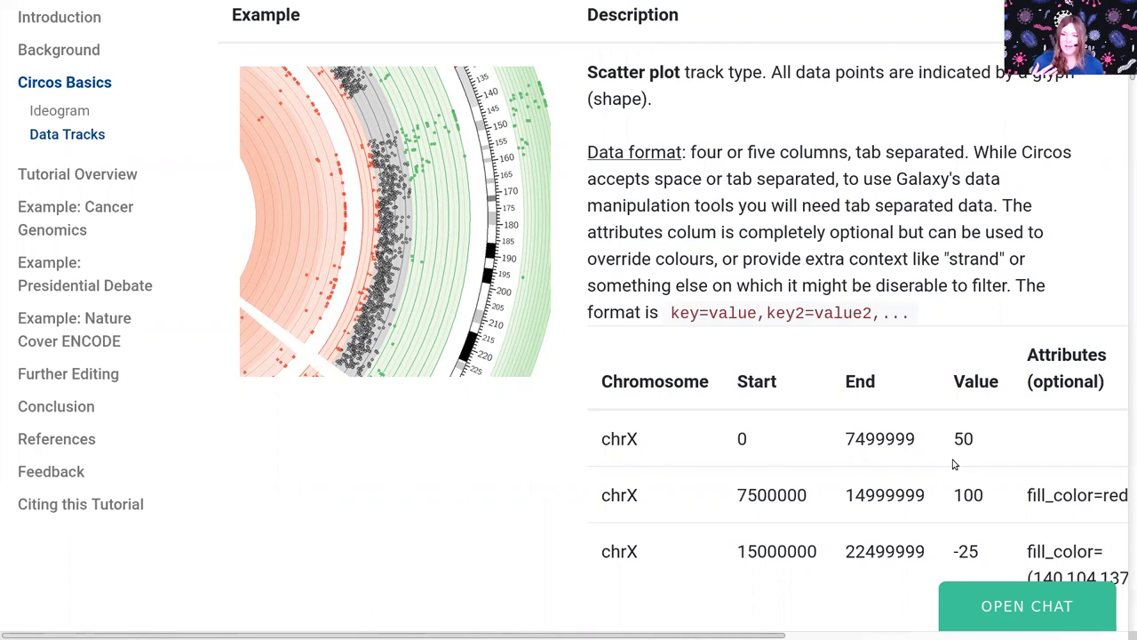
{"action": "scroll", "coordinate": [945, 452], "scroll_direction": "down", "scroll_amount": 1}
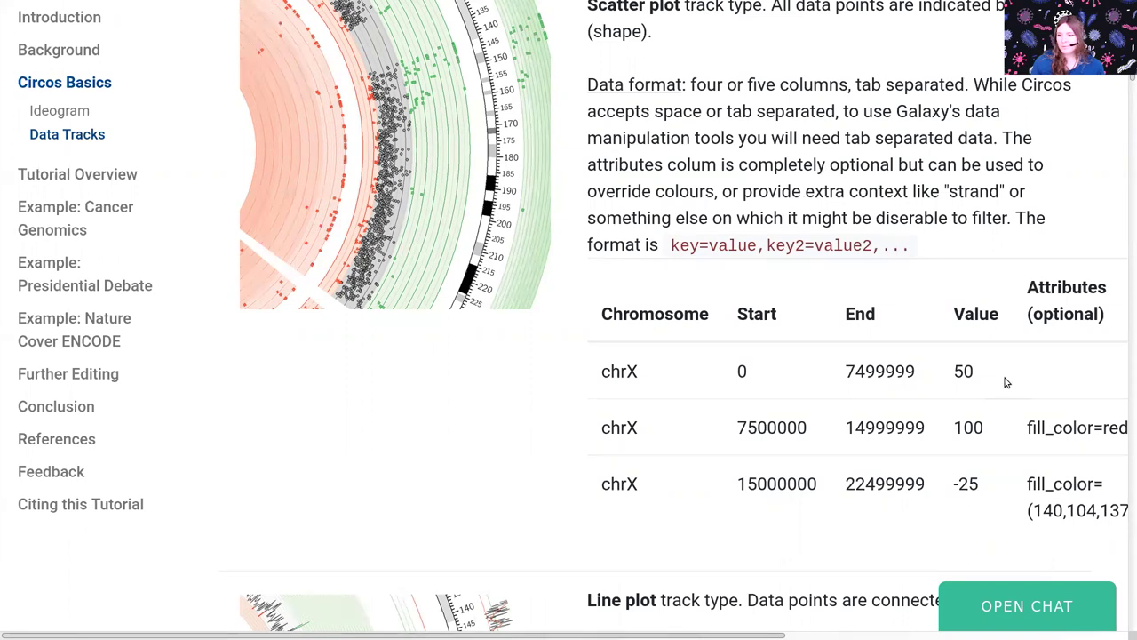
{"action": "scroll", "coordinate": [1010, 376], "scroll_direction": "down", "scroll_amount": 2}
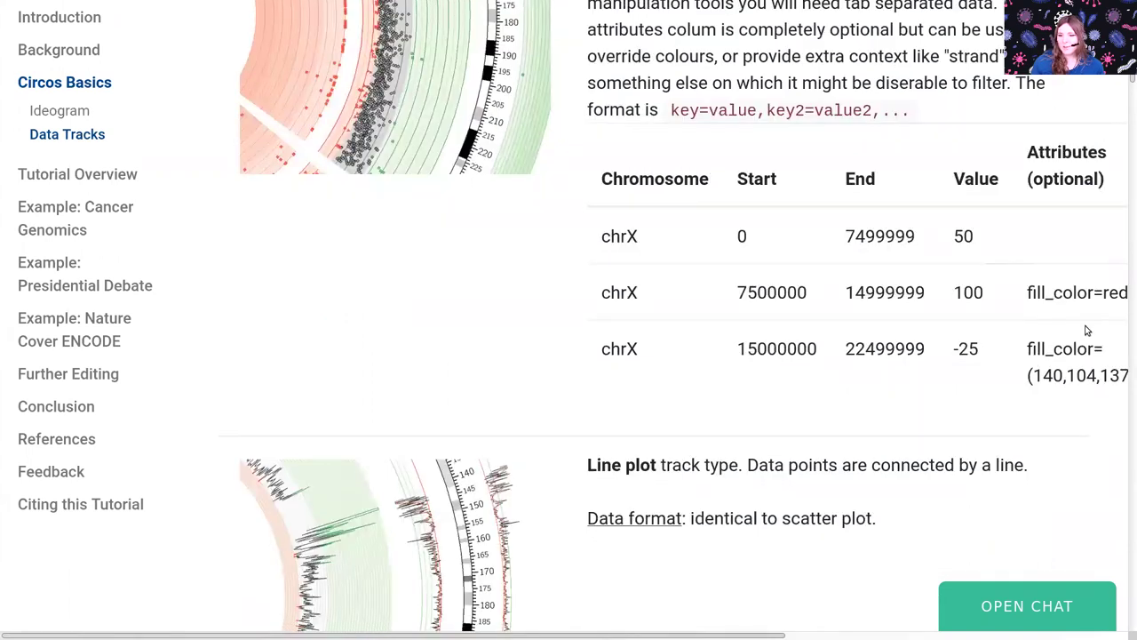
{"action": "scroll", "coordinate": [1048, 389], "scroll_direction": "up", "scroll_amount": 3}
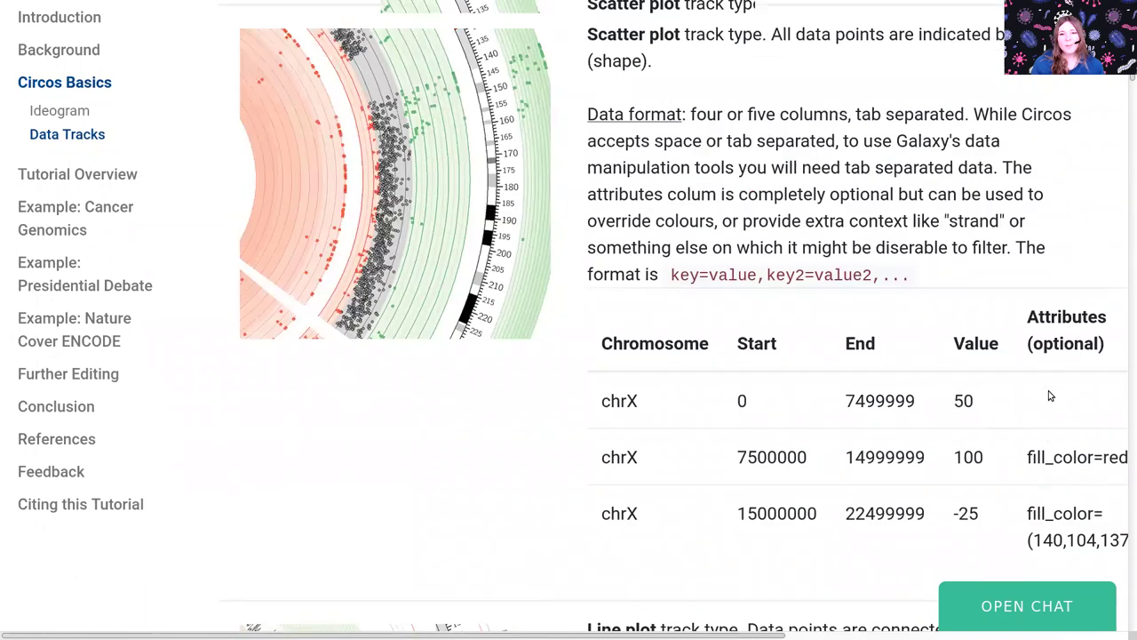
{"action": "scroll", "coordinate": [1066, 417], "scroll_direction": "down", "scroll_amount": 1}
{"action": "left_click_drag", "start_coordinate": [1028, 427], "coordinate": [1124, 428]}
{"action": "left_click", "coordinate": [1031, 400]}
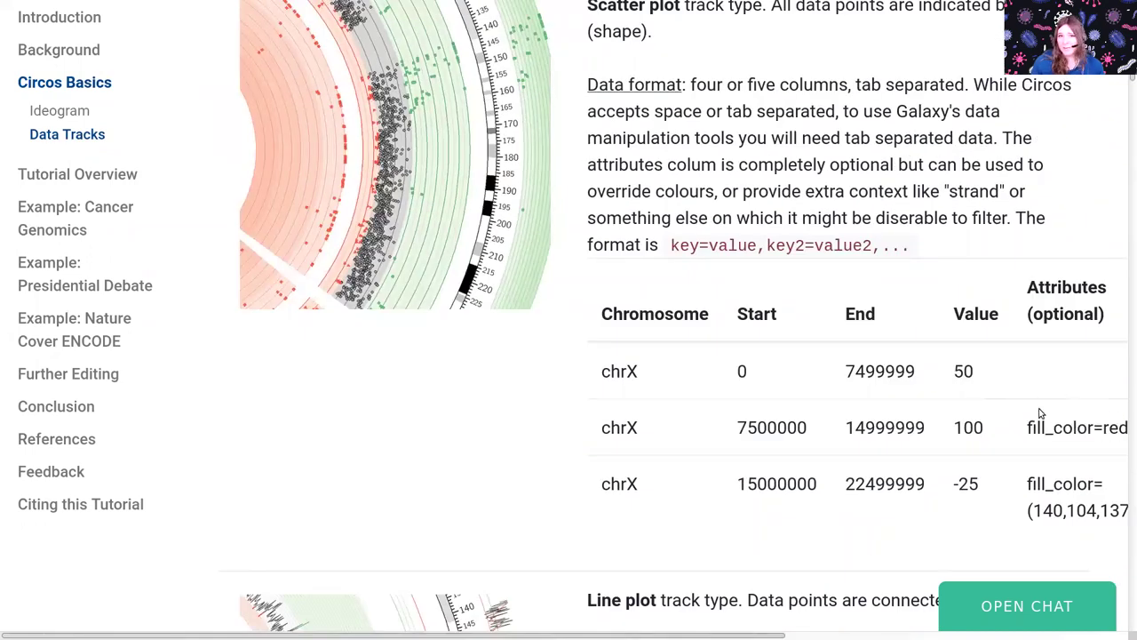
{"action": "scroll", "coordinate": [723, 320], "scroll_direction": "down", "scroll_amount": 1}
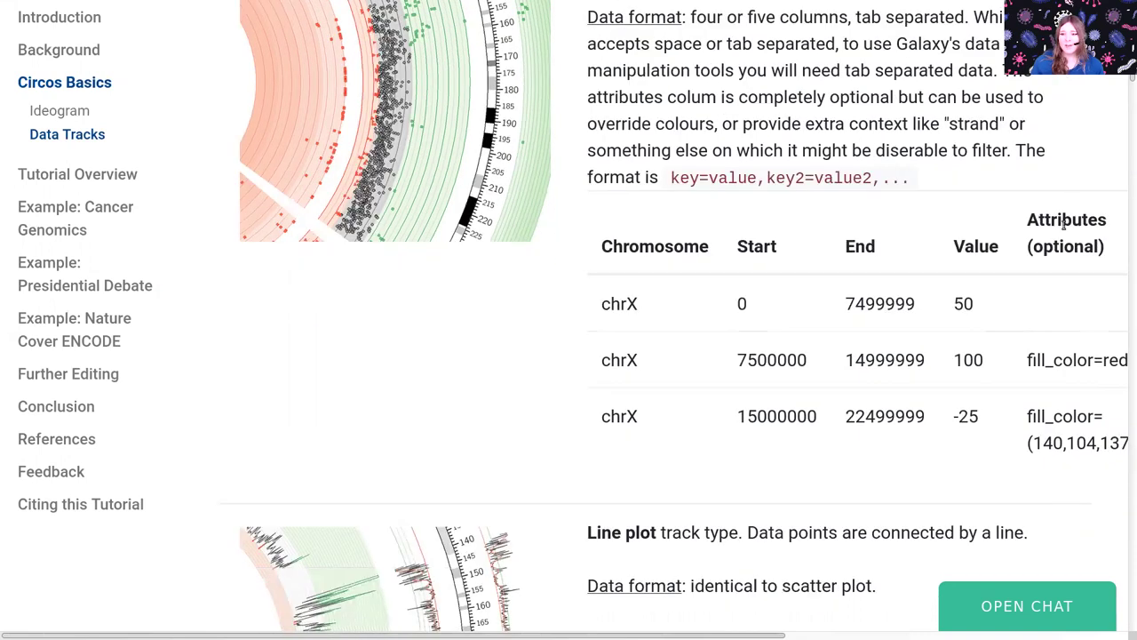
{"action": "scroll", "coordinate": [906, 200], "scroll_direction": "down", "scroll_amount": 4}
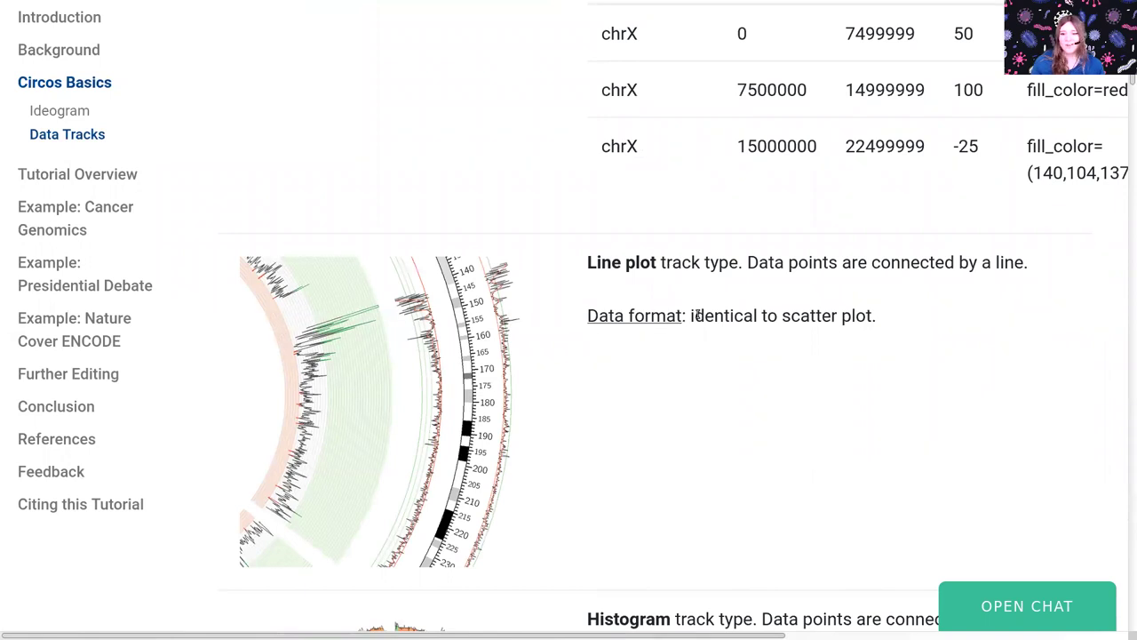
{"action": "left_click_drag", "start_coordinate": [692, 315], "coordinate": [888, 309]}
{"action": "left_click", "coordinate": [888, 310]}
{"action": "scroll", "coordinate": [839, 327], "scroll_direction": "down", "scroll_amount": 3}
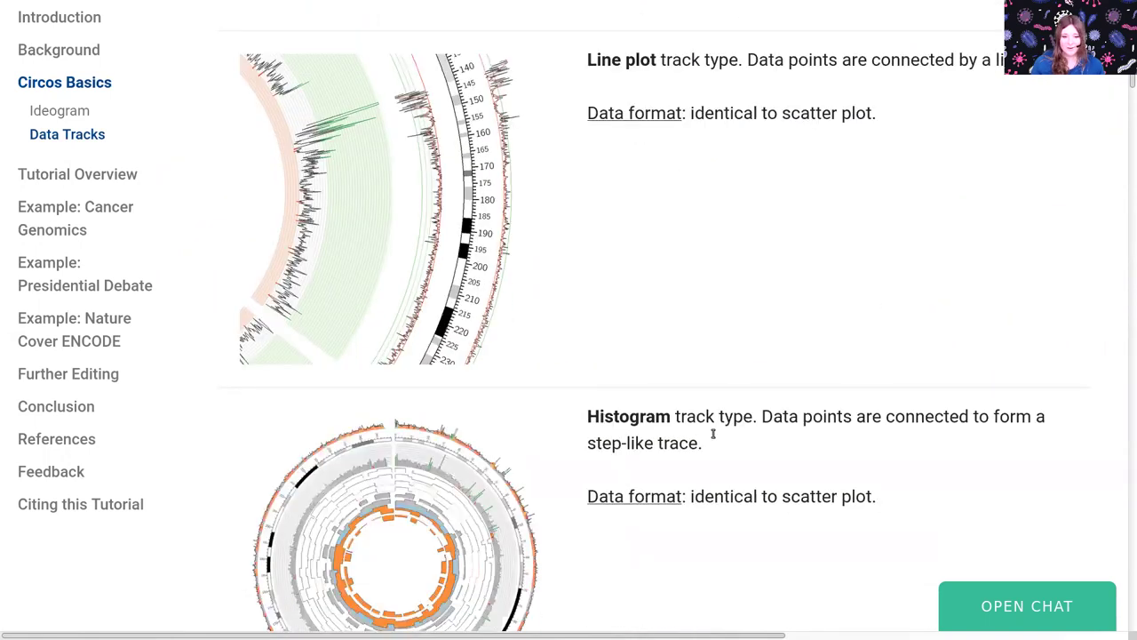
{"action": "scroll", "coordinate": [722, 423], "scroll_direction": "down", "scroll_amount": 4}
{"action": "scroll", "coordinate": [730, 428], "scroll_direction": "down", "scroll_amount": 1}
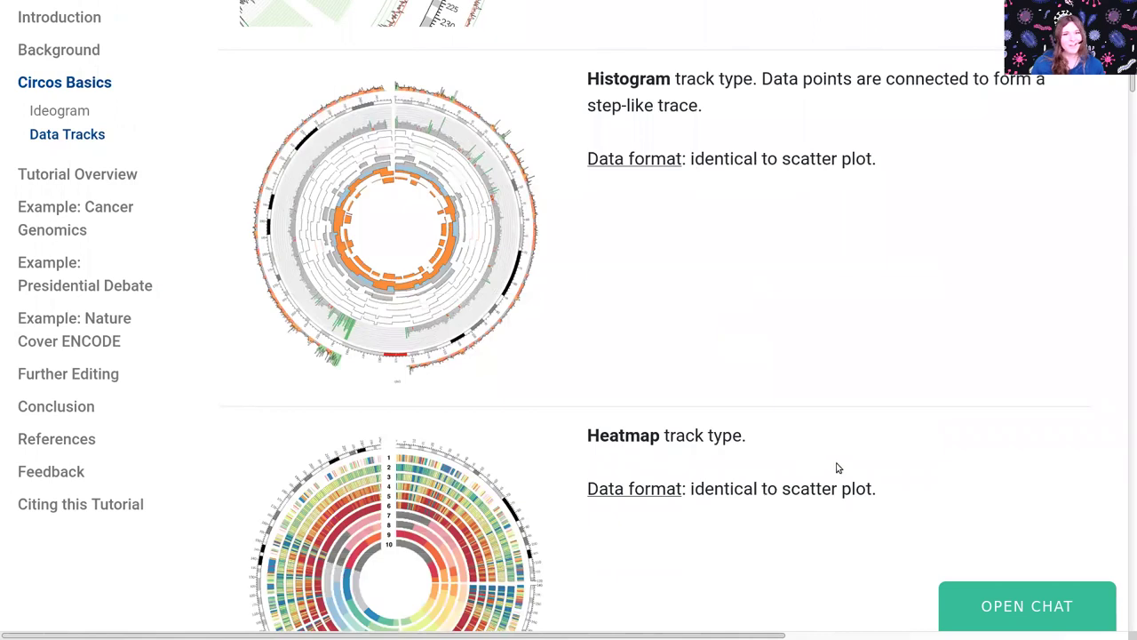
{"action": "scroll", "coordinate": [837, 465], "scroll_direction": "down", "scroll_amount": 4}
{"action": "scroll", "coordinate": [836, 461], "scroll_direction": "down", "scroll_amount": 3}
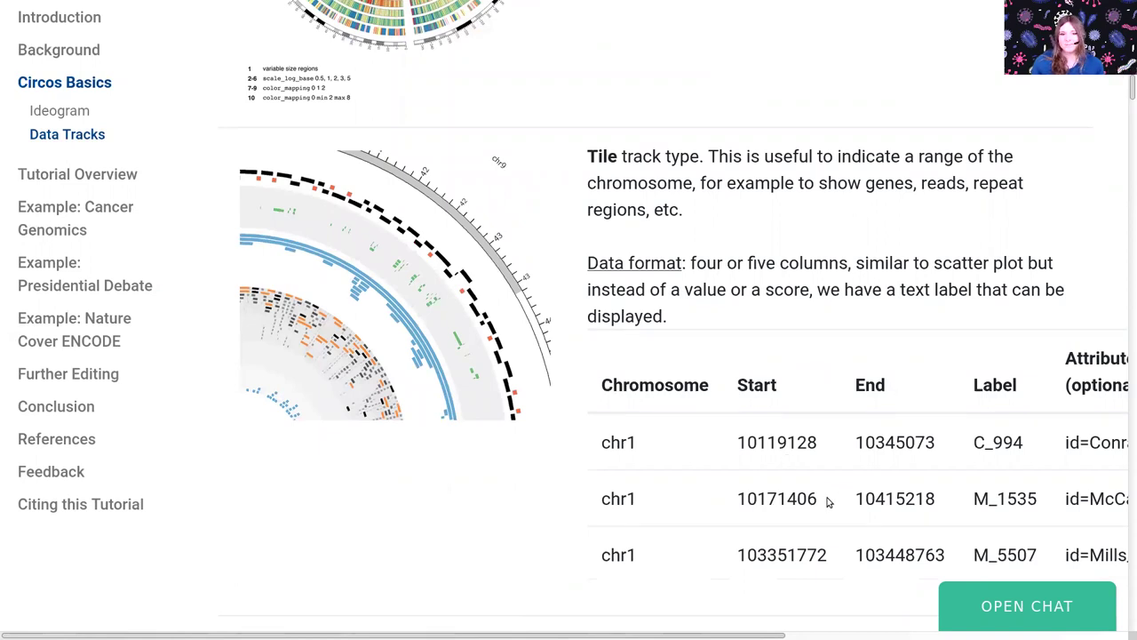
{"action": "scroll", "coordinate": [828, 500], "scroll_direction": "up", "scroll_amount": 1}
{"action": "scroll", "coordinate": [837, 520], "scroll_direction": "up", "scroll_amount": 10}
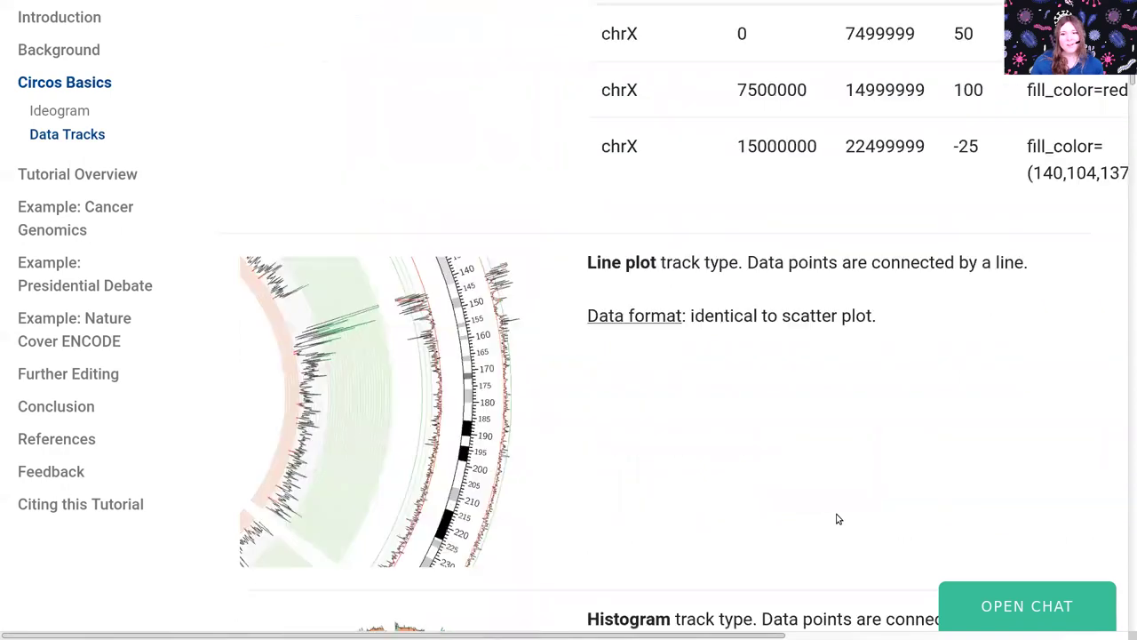
{"action": "scroll", "coordinate": [835, 508], "scroll_direction": "down", "scroll_amount": 4}
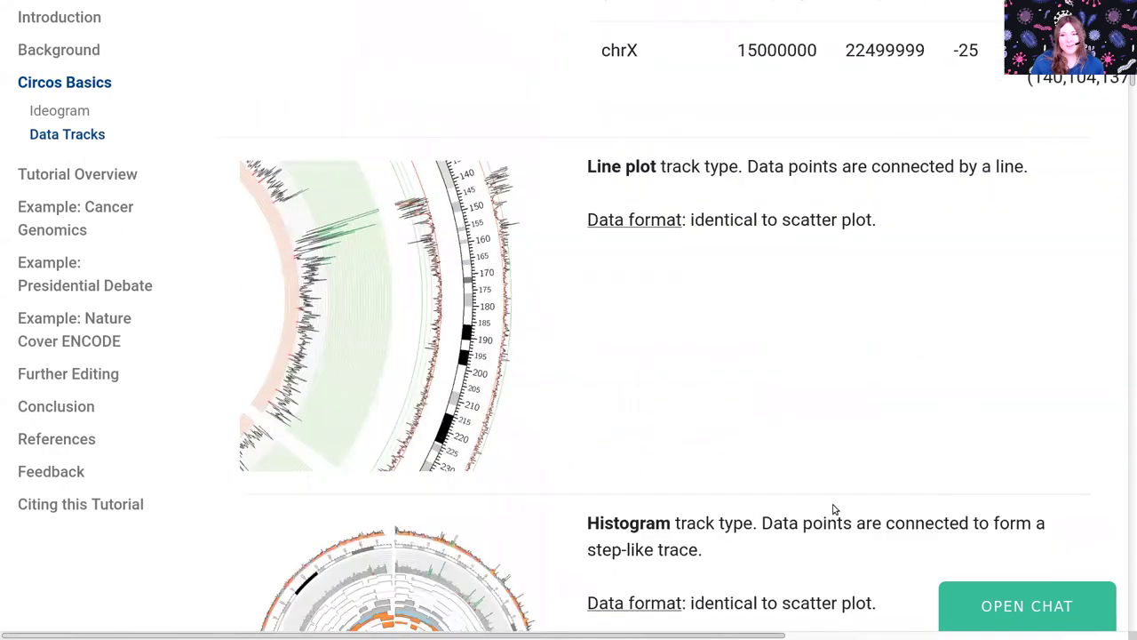
{"action": "scroll", "coordinate": [834, 502], "scroll_direction": "up", "scroll_amount": 4}
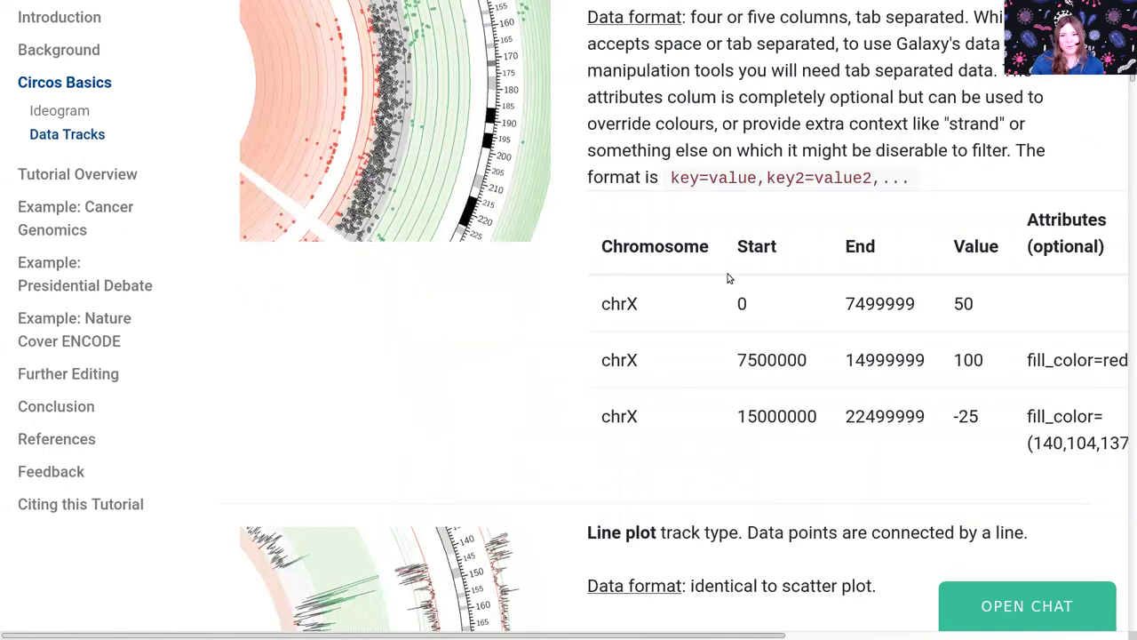
{"action": "scroll", "coordinate": [907, 544], "scroll_direction": "down", "scroll_amount": 8}
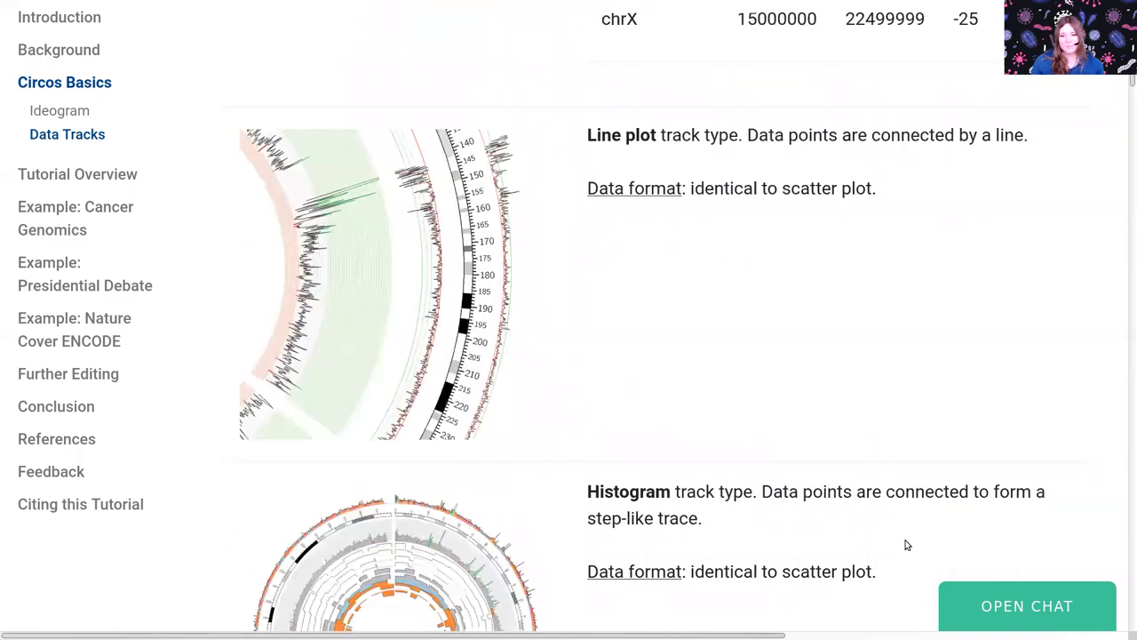
{"action": "scroll", "coordinate": [906, 544], "scroll_direction": "down", "scroll_amount": 4}
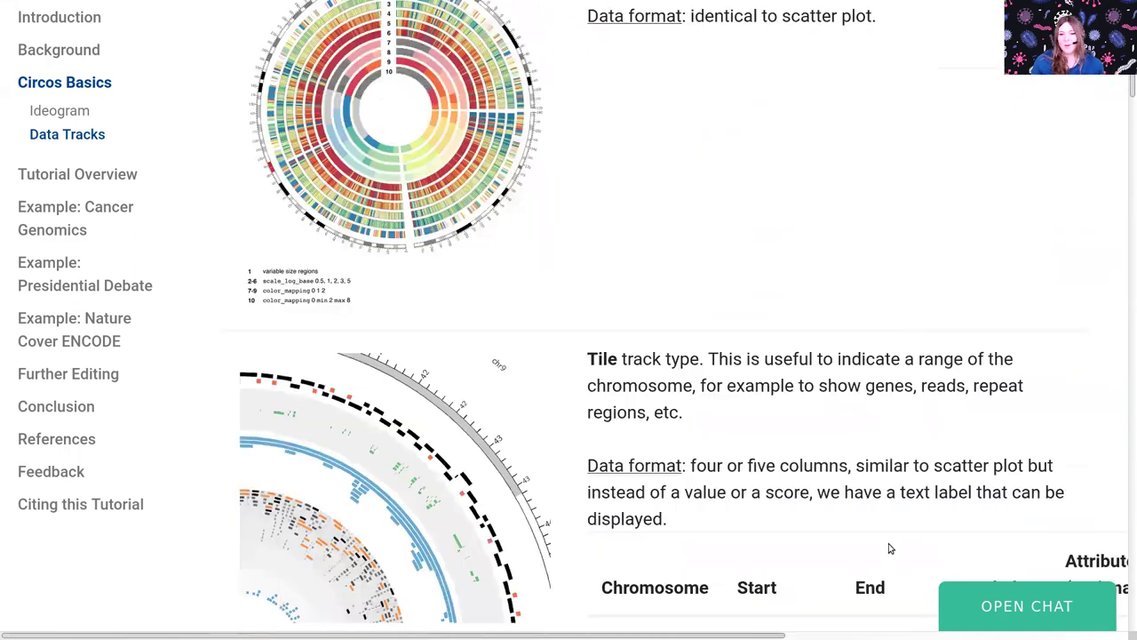
{"action": "scroll", "coordinate": [902, 544], "scroll_direction": "down", "scroll_amount": 2}
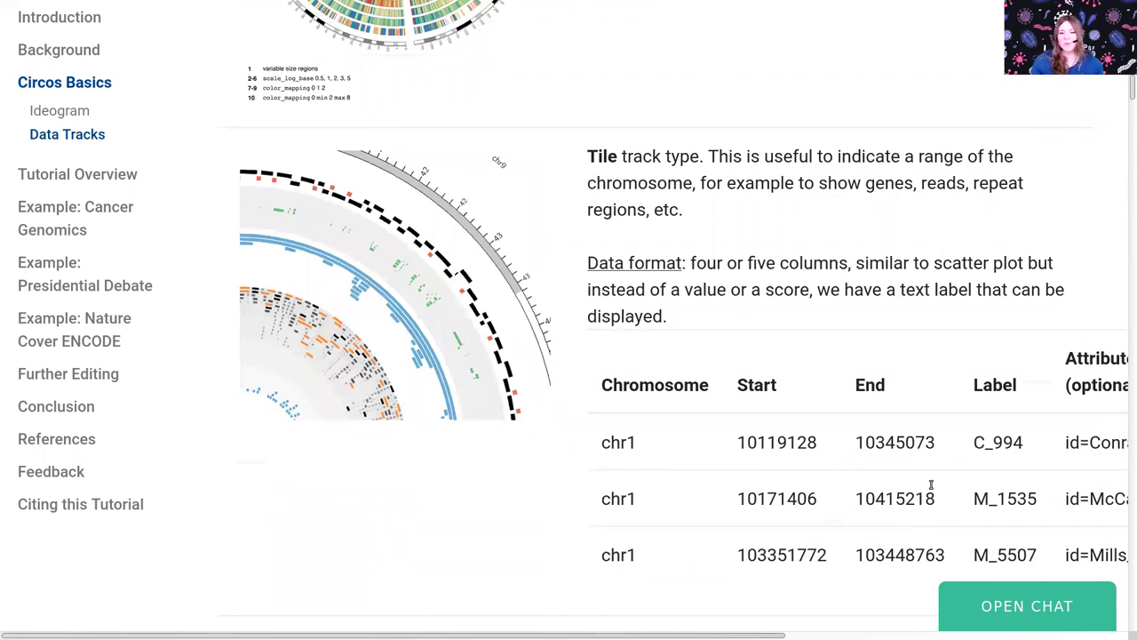
Scroll past the Tile and Text track sections to the Link track's data format table.
{"action": "left_click_drag", "start_coordinate": [675, 635], "coordinate": [799, 635]}
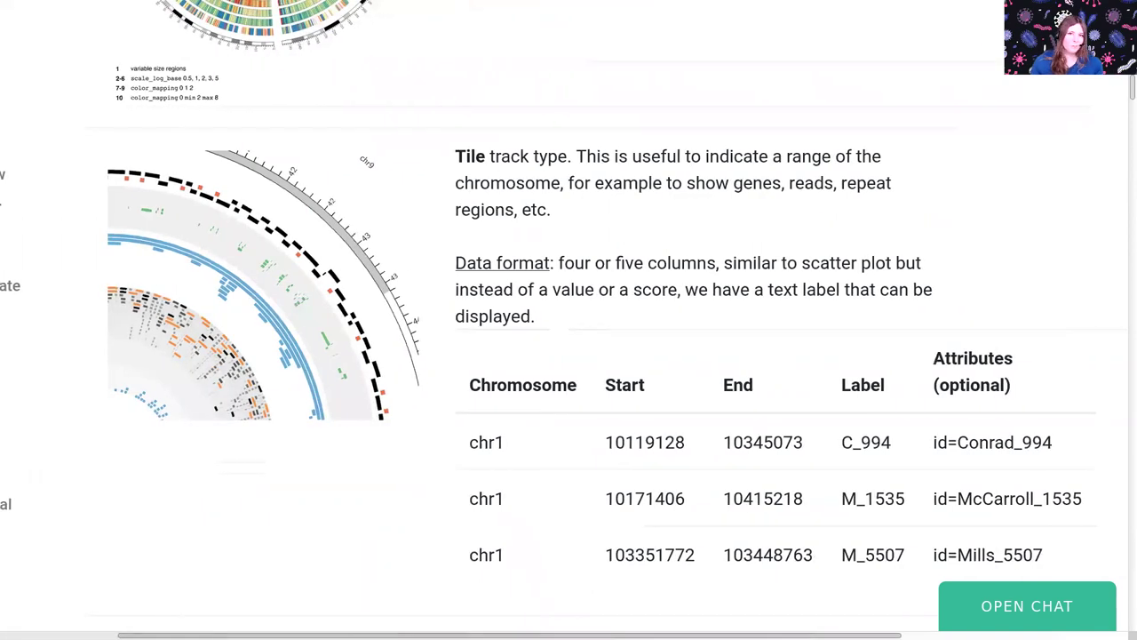
{"action": "scroll", "coordinate": [1116, 448], "scroll_direction": "left", "scroll_amount": 3}
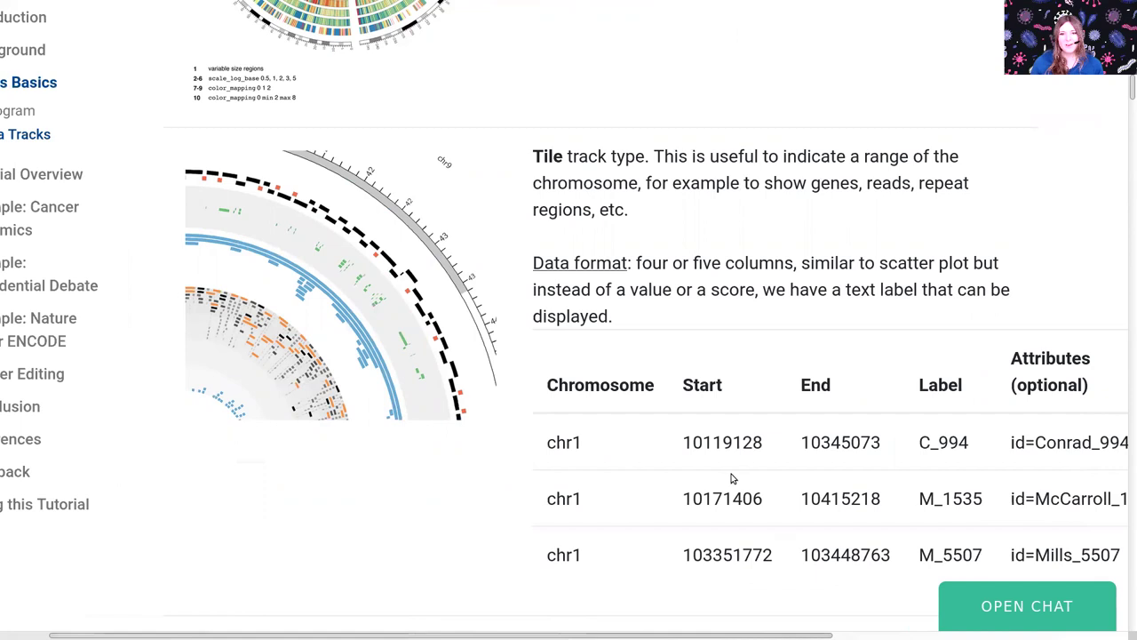
{"action": "scroll", "coordinate": [734, 474], "scroll_direction": "down", "scroll_amount": 2}
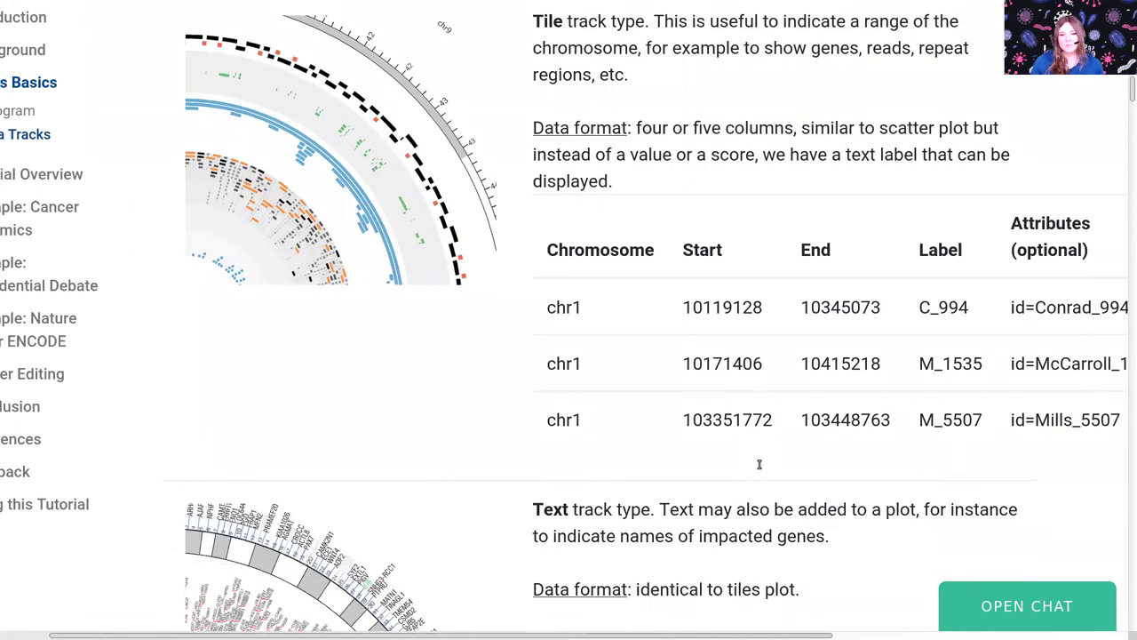
{"action": "scroll", "coordinate": [759, 465], "scroll_direction": "down", "scroll_amount": 3}
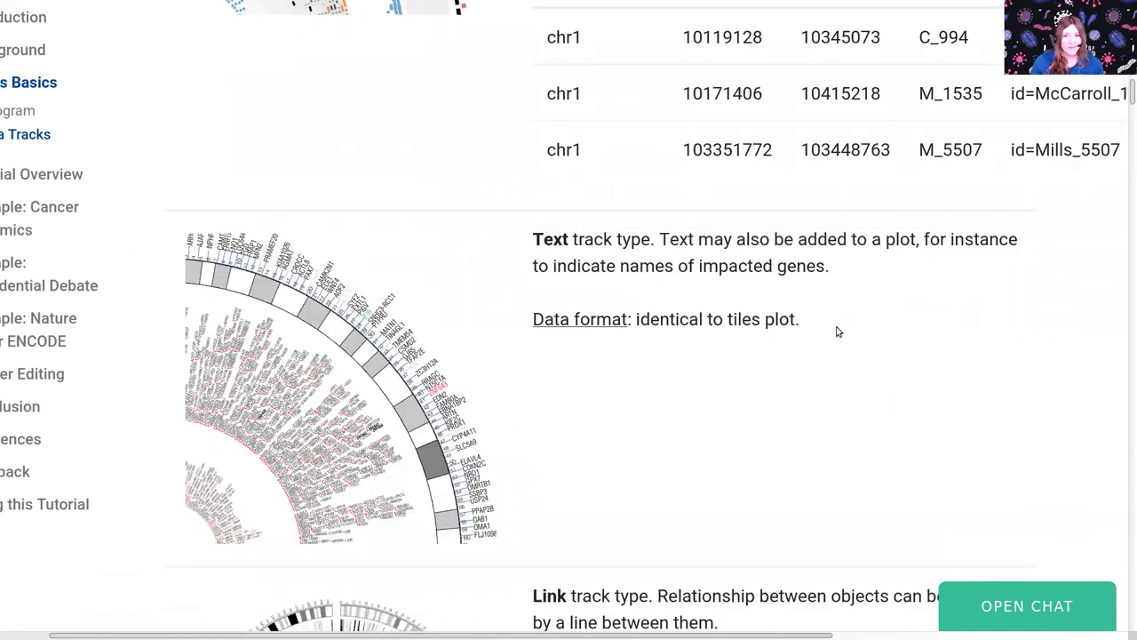
{"action": "scroll", "coordinate": [797, 425], "scroll_direction": "down", "scroll_amount": 5}
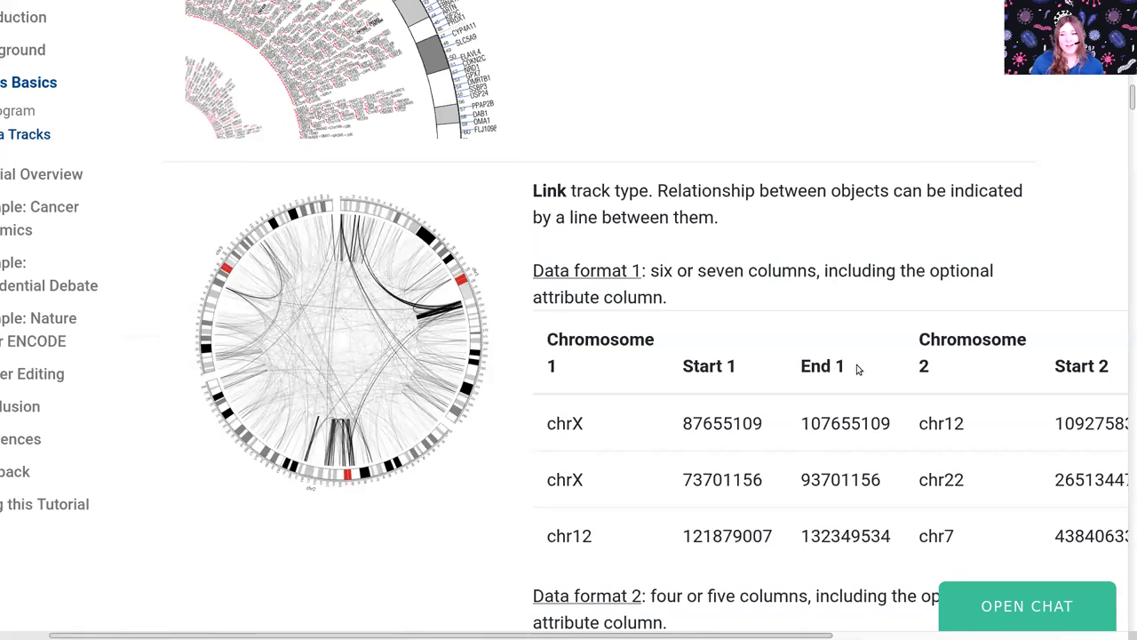
Bring the Data format 2 link table with its link_0 and link_1 rows into view.
{"action": "scroll", "coordinate": [702, 617], "scroll_direction": "down", "scroll_amount": 2}
{"action": "scroll", "coordinate": [787, 622], "scroll_direction": "right", "scroll_amount": 3}
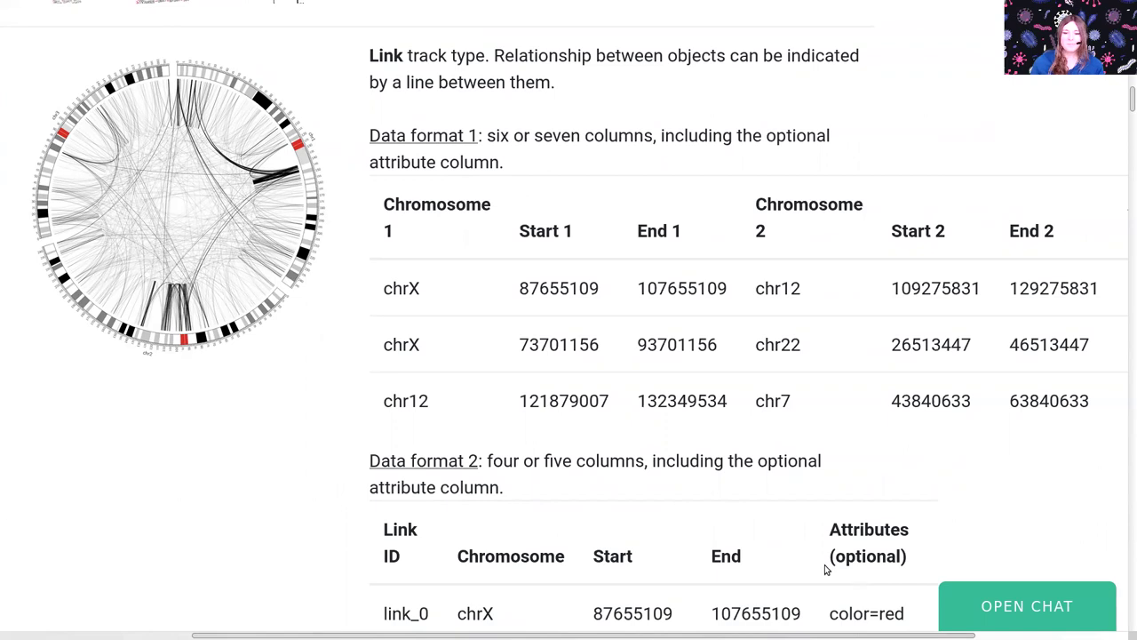
{"action": "scroll", "coordinate": [823, 565], "scroll_direction": "down", "scroll_amount": 3}
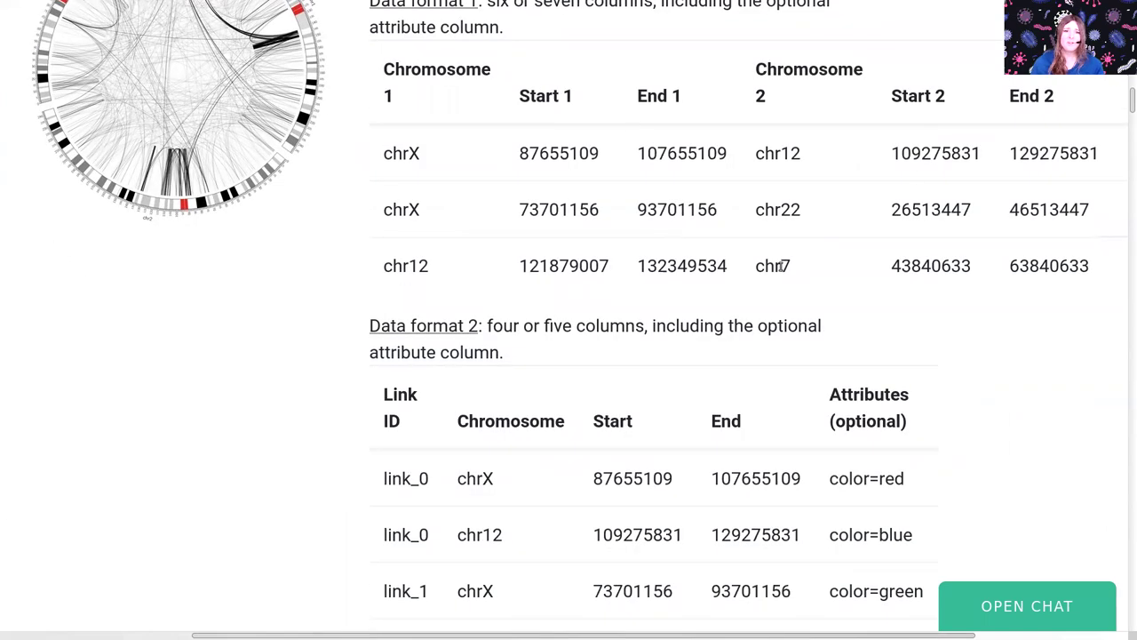
{"action": "scroll", "coordinate": [780, 266], "scroll_direction": "up", "scroll_amount": 3}
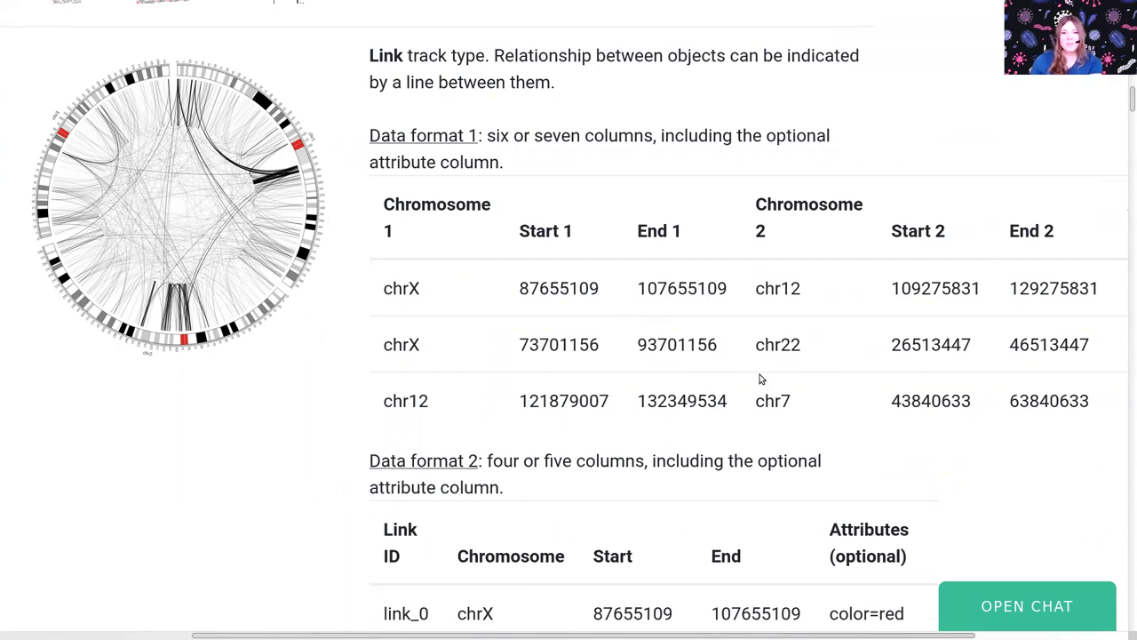
{"action": "scroll", "coordinate": [766, 380], "scroll_direction": "down", "scroll_amount": 3}
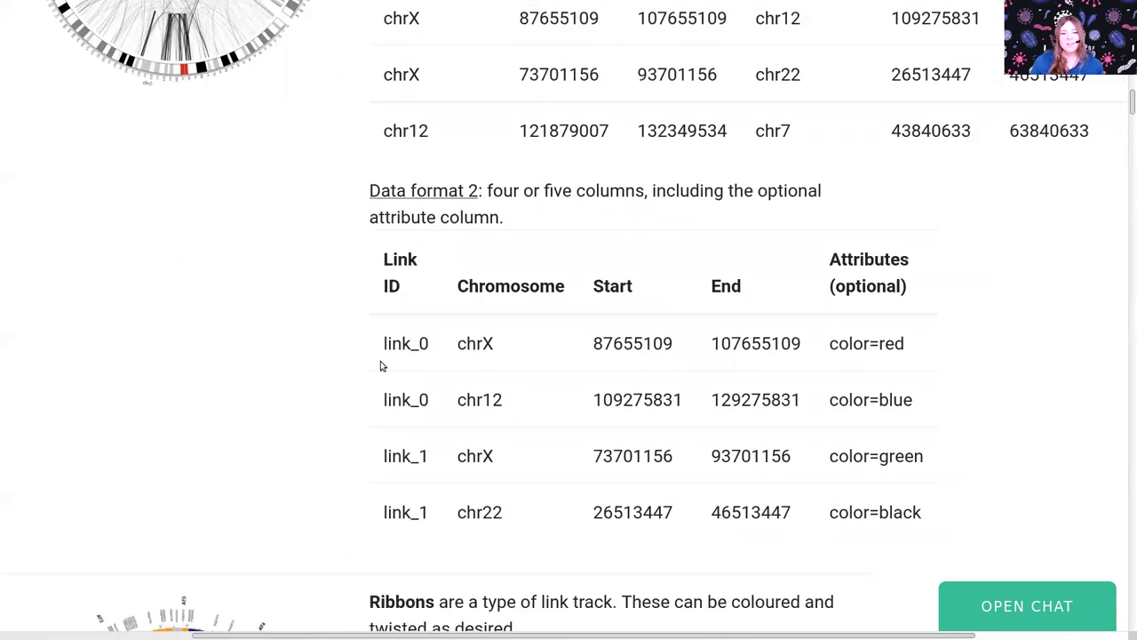
Highlight the link_0 ID in the first and second rows of the link table.
{"action": "double_click", "coordinate": [423, 349]}
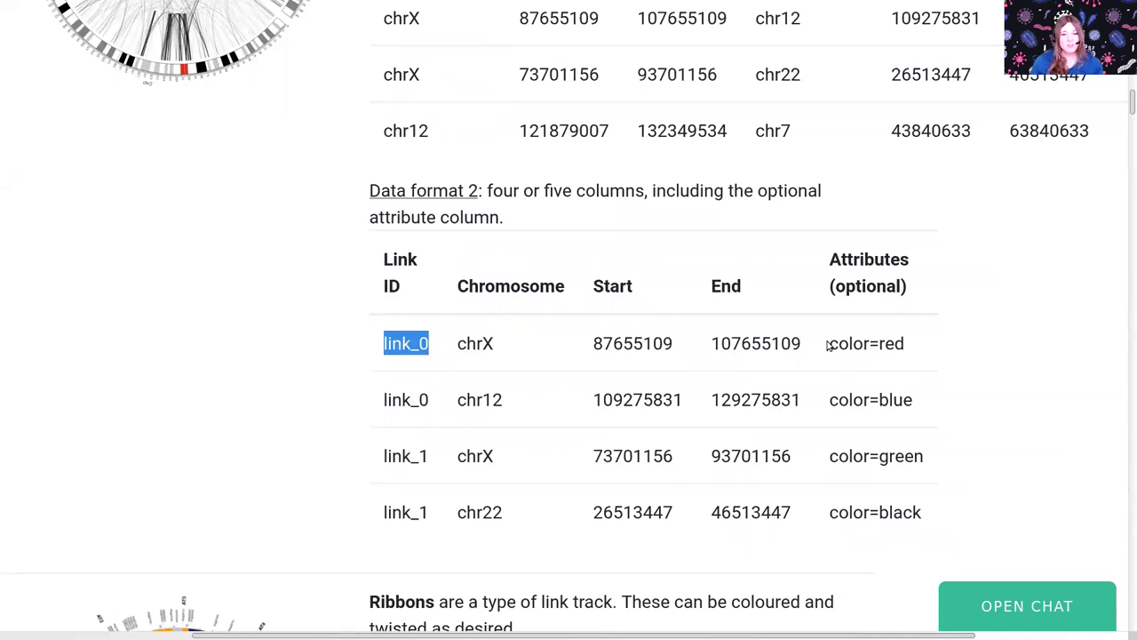
{"action": "left_click_drag", "start_coordinate": [436, 400], "coordinate": [785, 400]}
{"action": "left_click", "coordinate": [773, 399]}
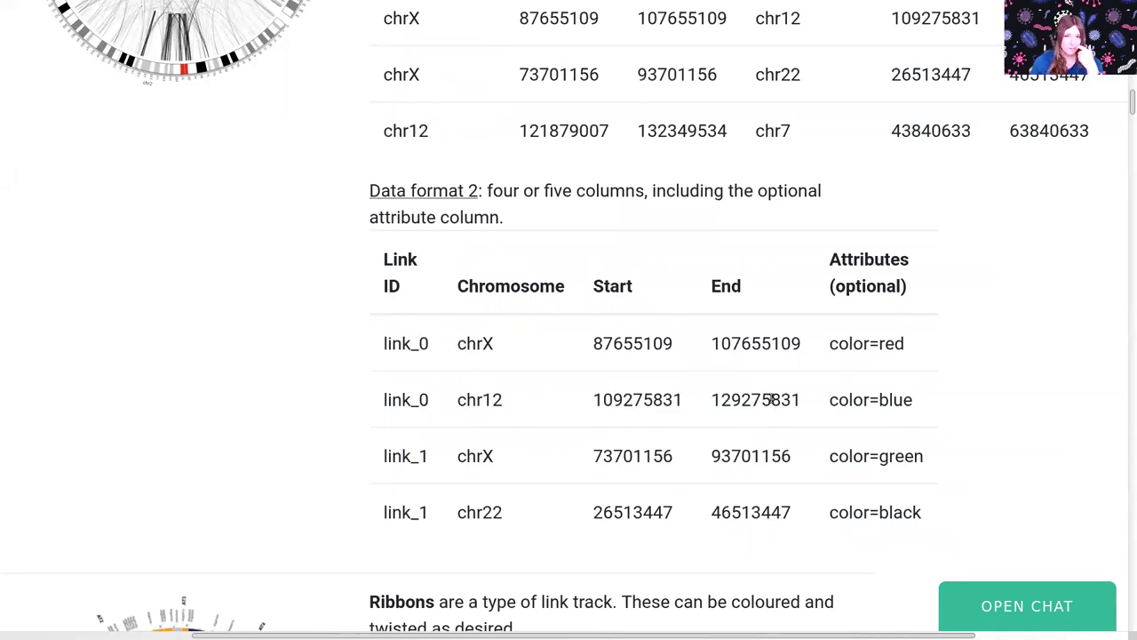
{"action": "double_click", "coordinate": [404, 400]}
{"action": "double_click", "coordinate": [406, 348]}
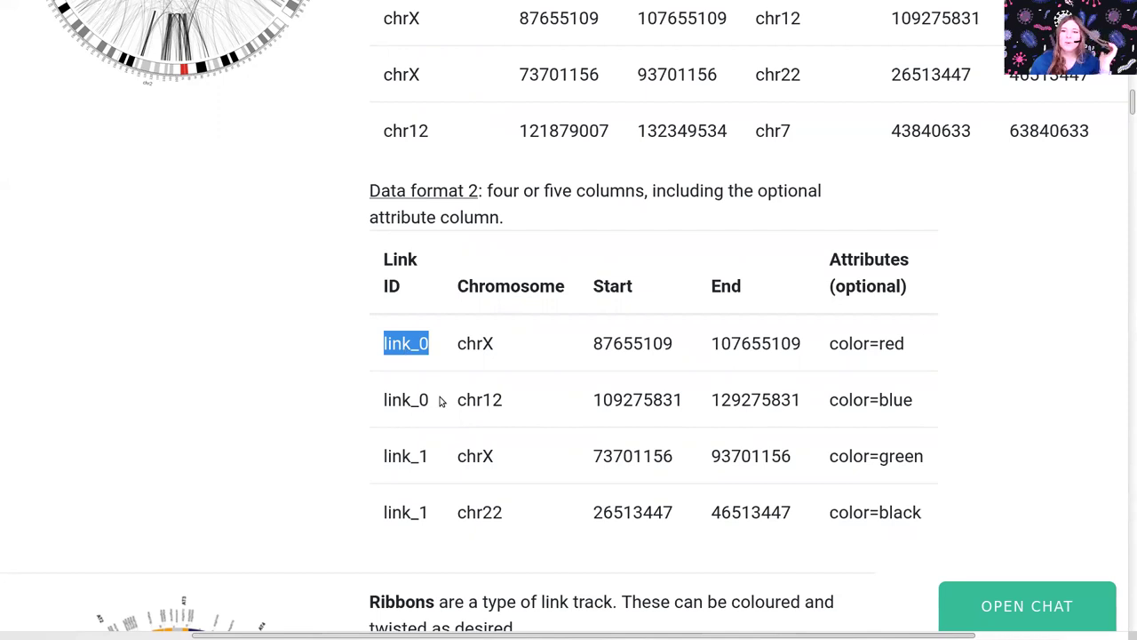
Scroll on to the Ribbons track type and its example ribbon plot.
{"action": "scroll", "coordinate": [439, 400], "scroll_direction": "up", "scroll_amount": 2}
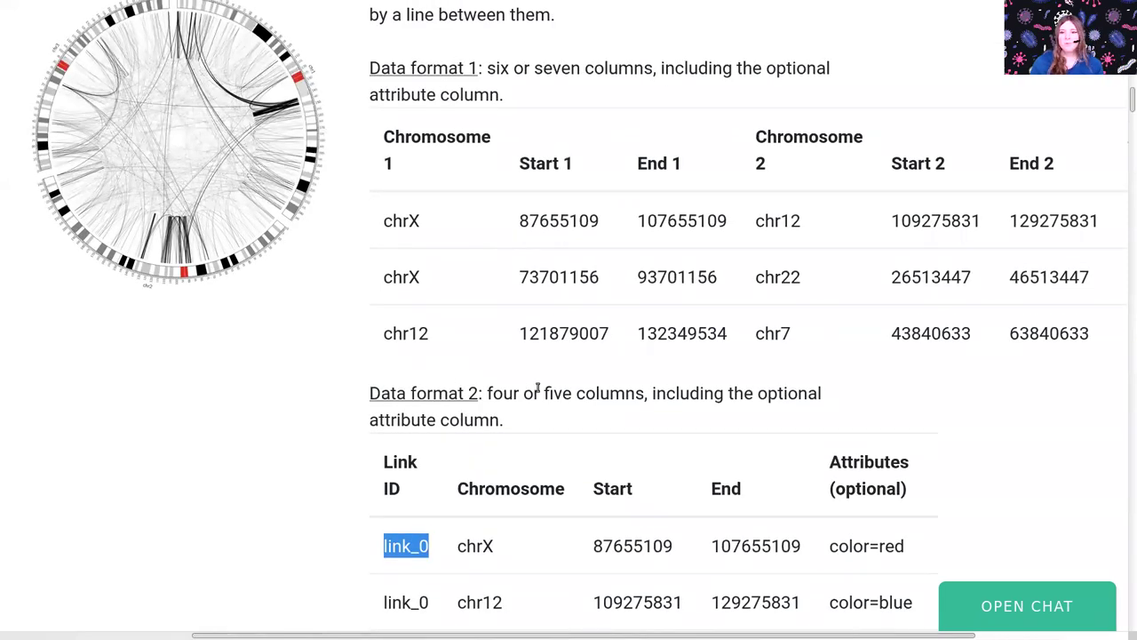
{"action": "scroll", "coordinate": [538, 387], "scroll_direction": "left", "scroll_amount": 4}
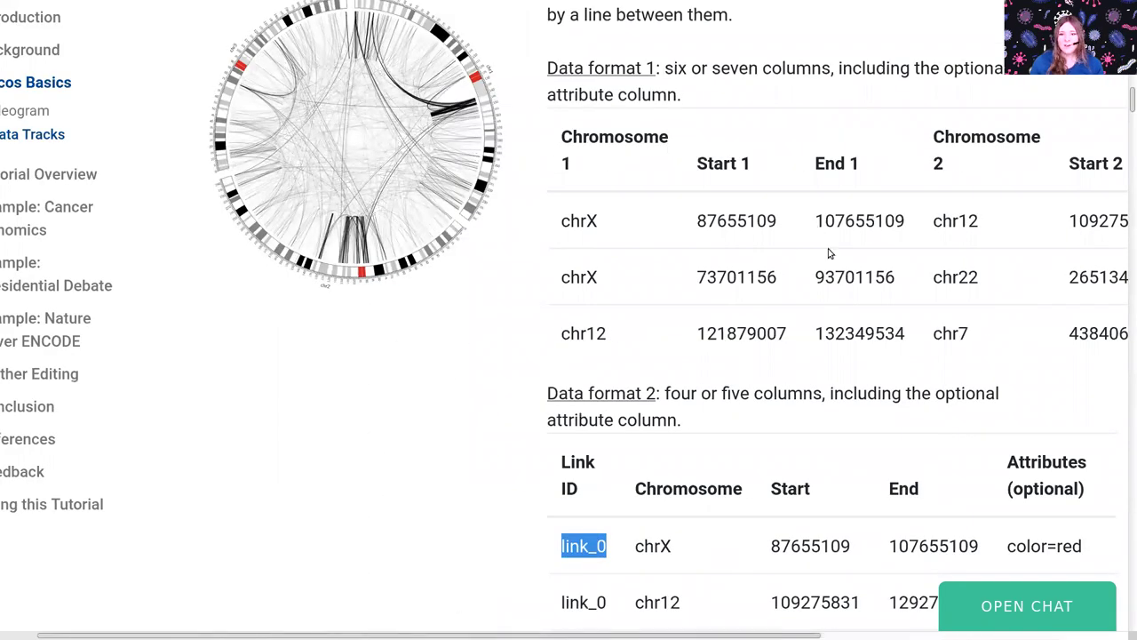
{"action": "scroll", "coordinate": [835, 267], "scroll_direction": "up", "scroll_amount": 2}
{"action": "scroll", "coordinate": [842, 279], "scroll_direction": "down", "scroll_amount": 7}
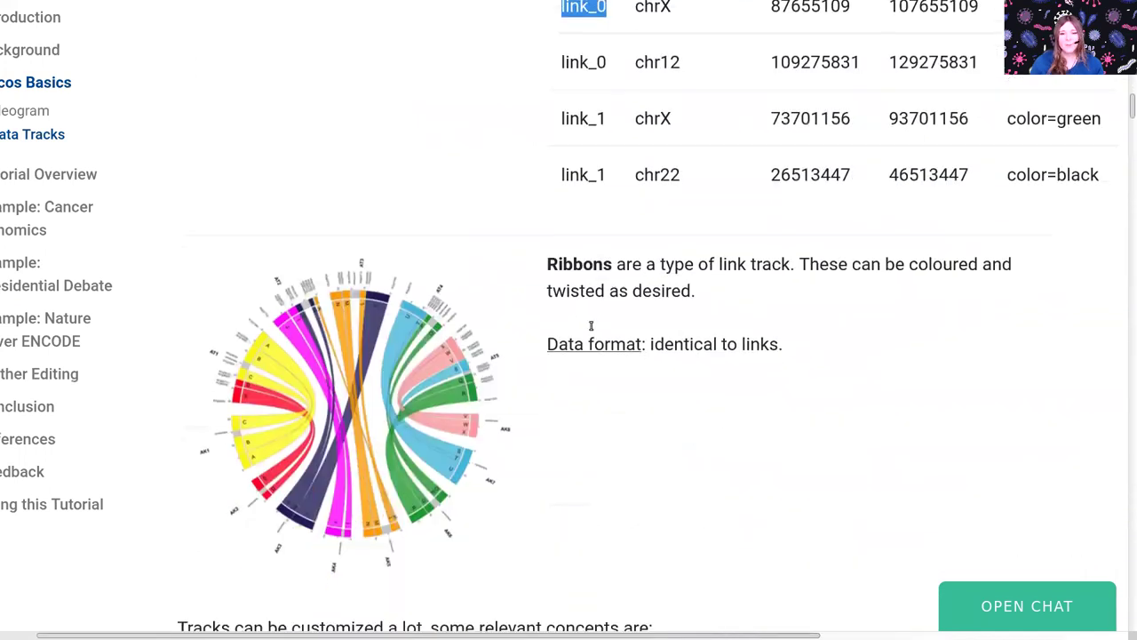
Scroll past Ribbons and the customization notes to the Tutorial Overview examples table.
{"action": "scroll", "coordinate": [840, 373], "scroll_direction": "down", "scroll_amount": 1}
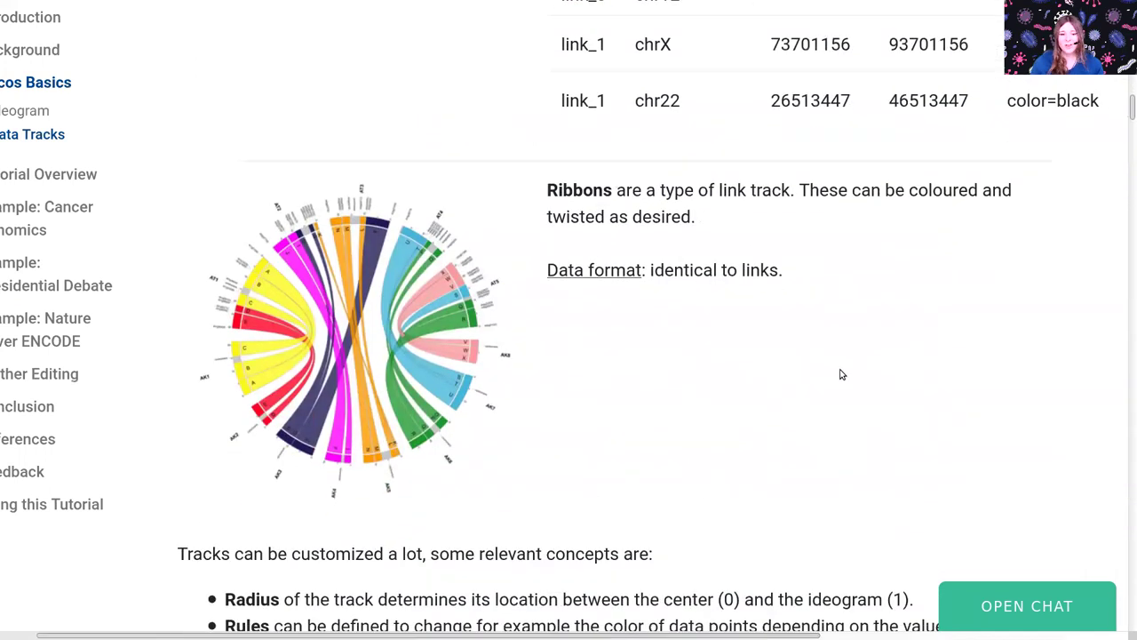
{"action": "scroll", "coordinate": [842, 374], "scroll_direction": "down", "scroll_amount": 1}
{"action": "scroll", "coordinate": [840, 373], "scroll_direction": "down", "scroll_amount": 1}
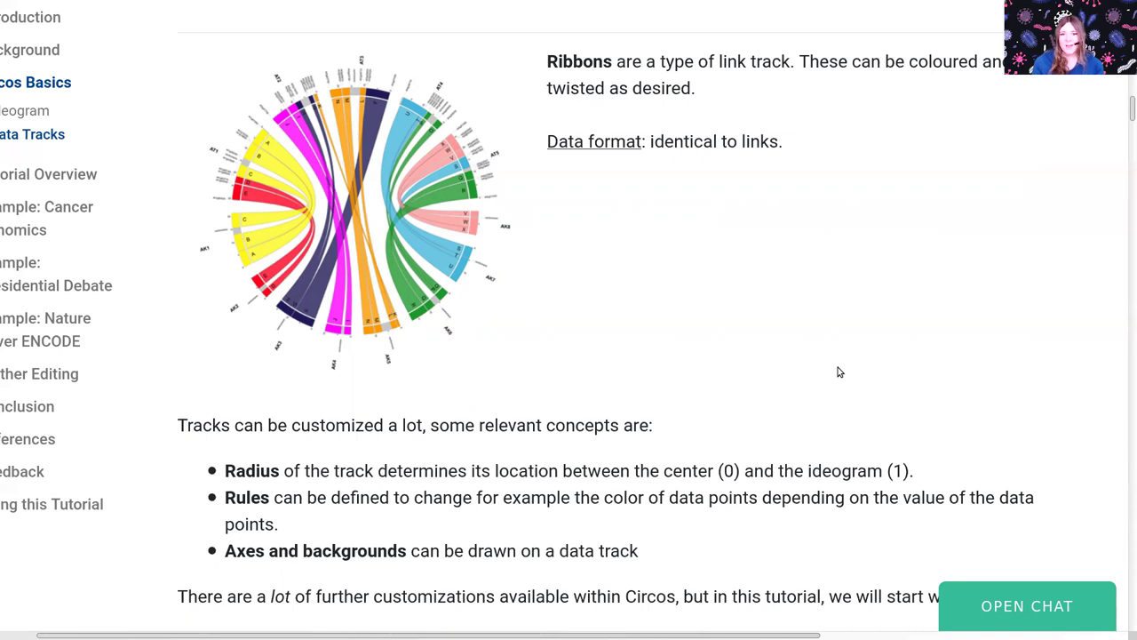
{"action": "scroll", "coordinate": [850, 382], "scroll_direction": "up", "scroll_amount": 2}
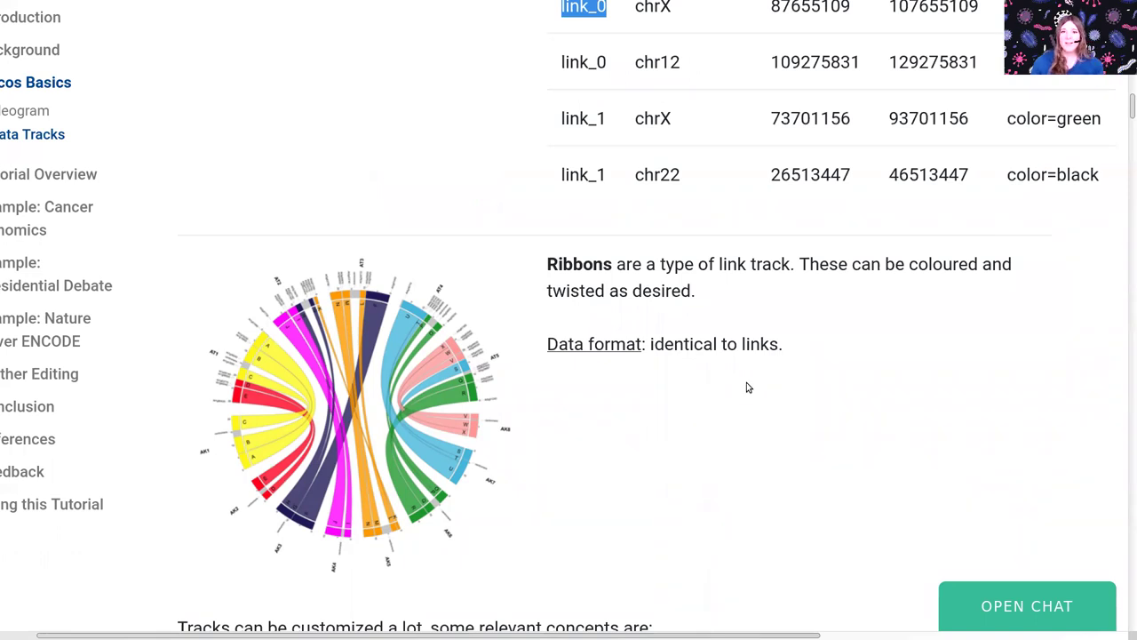
{"action": "scroll", "coordinate": [741, 404], "scroll_direction": "up", "scroll_amount": 1}
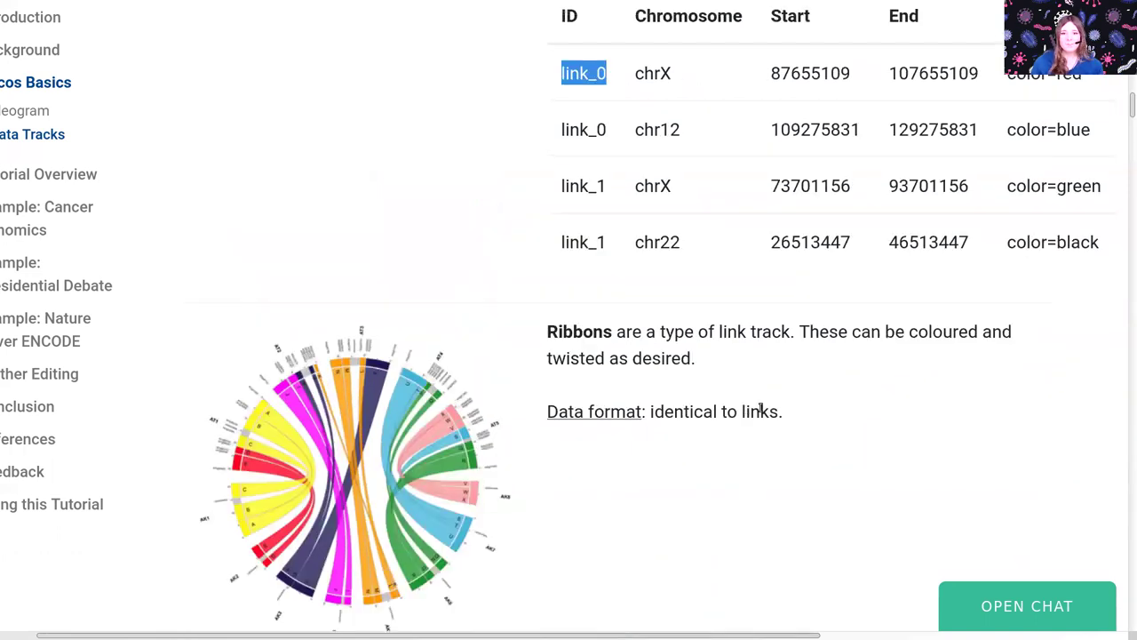
{"action": "scroll", "coordinate": [761, 408], "scroll_direction": "down", "scroll_amount": 5}
{"action": "scroll", "coordinate": [782, 404], "scroll_direction": "down", "scroll_amount": 2}
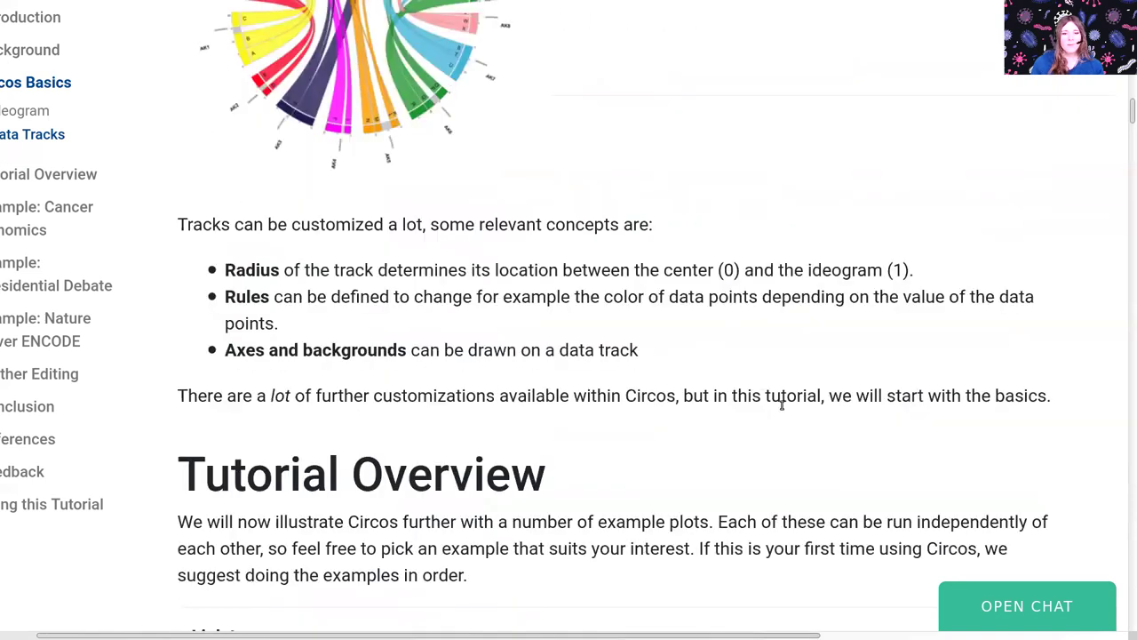
{"action": "scroll", "coordinate": [777, 402], "scroll_direction": "up", "scroll_amount": 2}
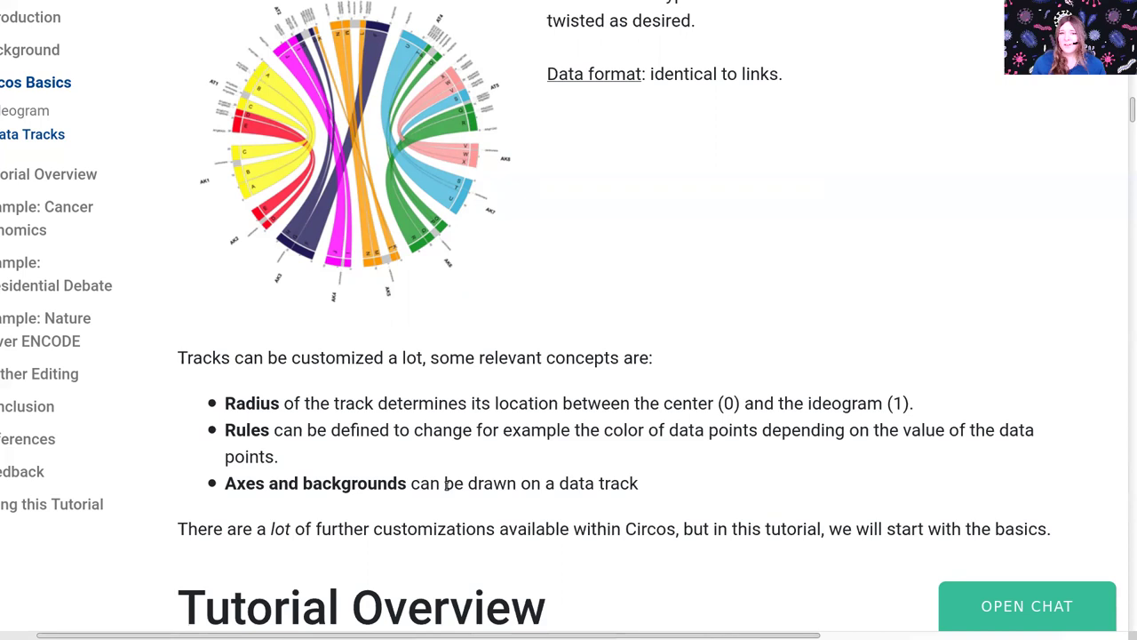
{"action": "scroll", "coordinate": [486, 495], "scroll_direction": "down", "scroll_amount": 1}
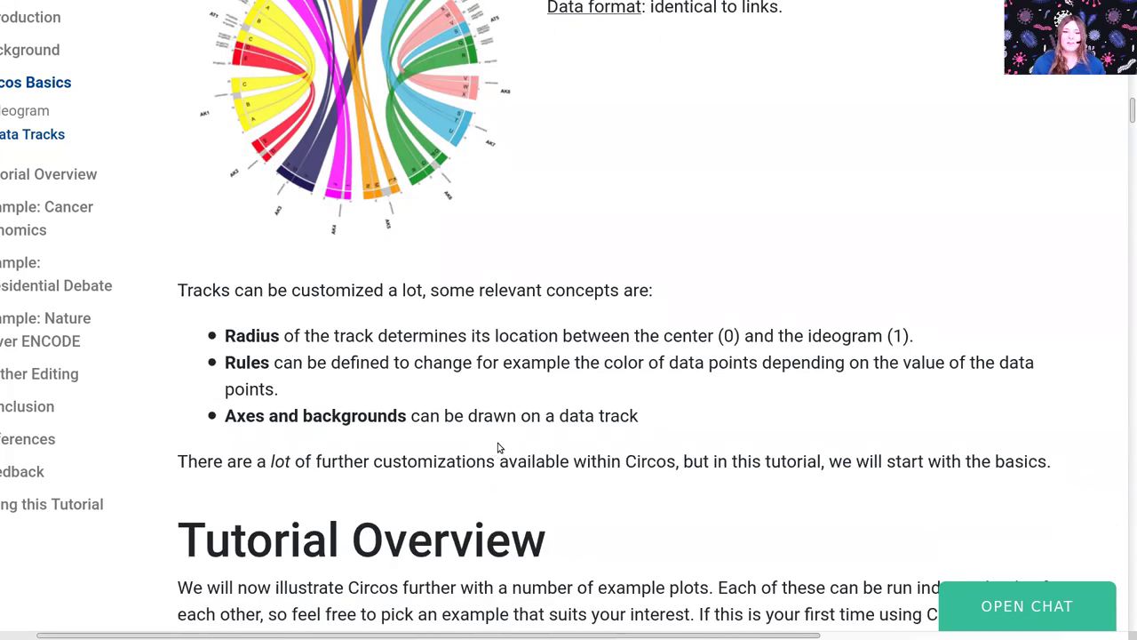
{"action": "scroll", "coordinate": [504, 446], "scroll_direction": "down", "scroll_amount": 7}
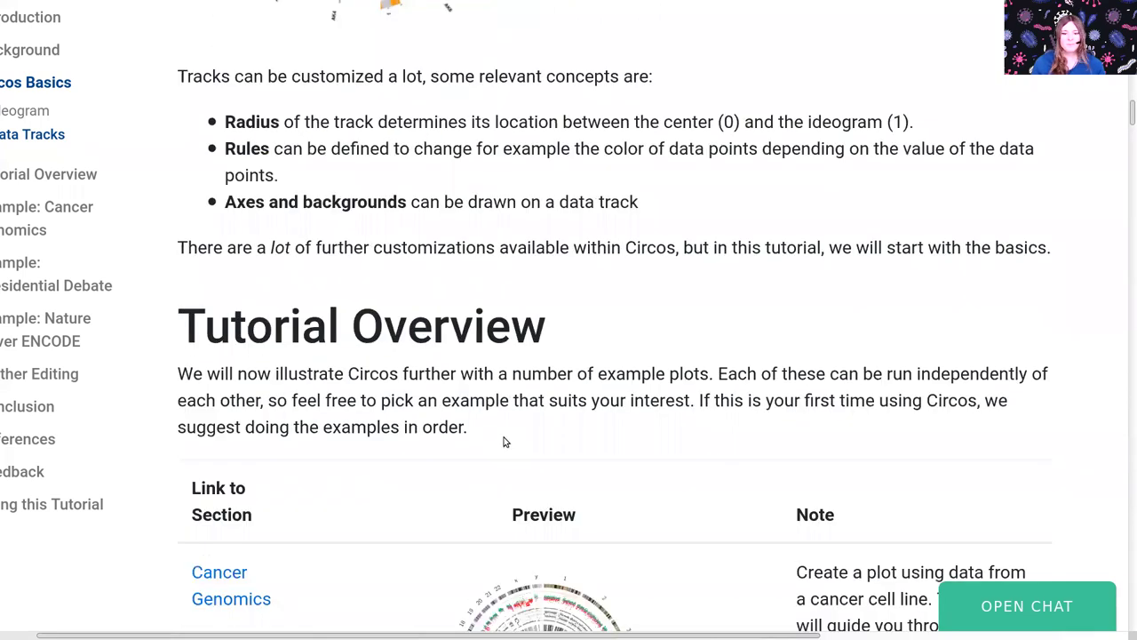
Jump to 'Example: Cancer Genomics' from the sidebar, then switch to the Galaxy Europe tab.
{"action": "scroll", "coordinate": [514, 421], "scroll_direction": "left", "scroll_amount": 1}
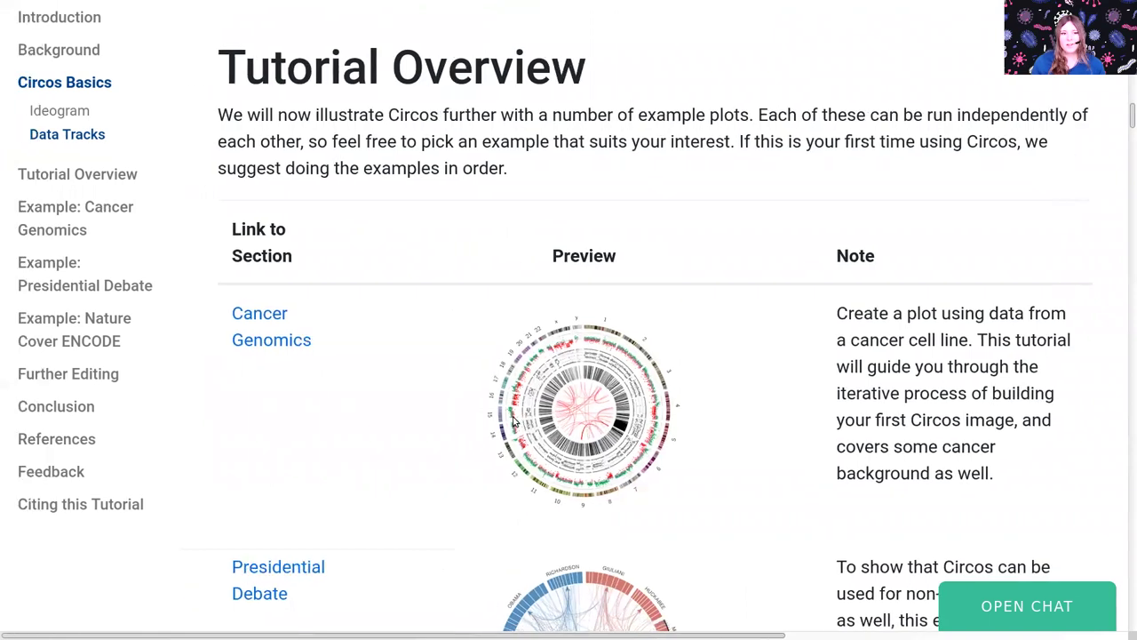
{"action": "scroll", "coordinate": [253, 246], "scroll_direction": "down", "scroll_amount": 1}
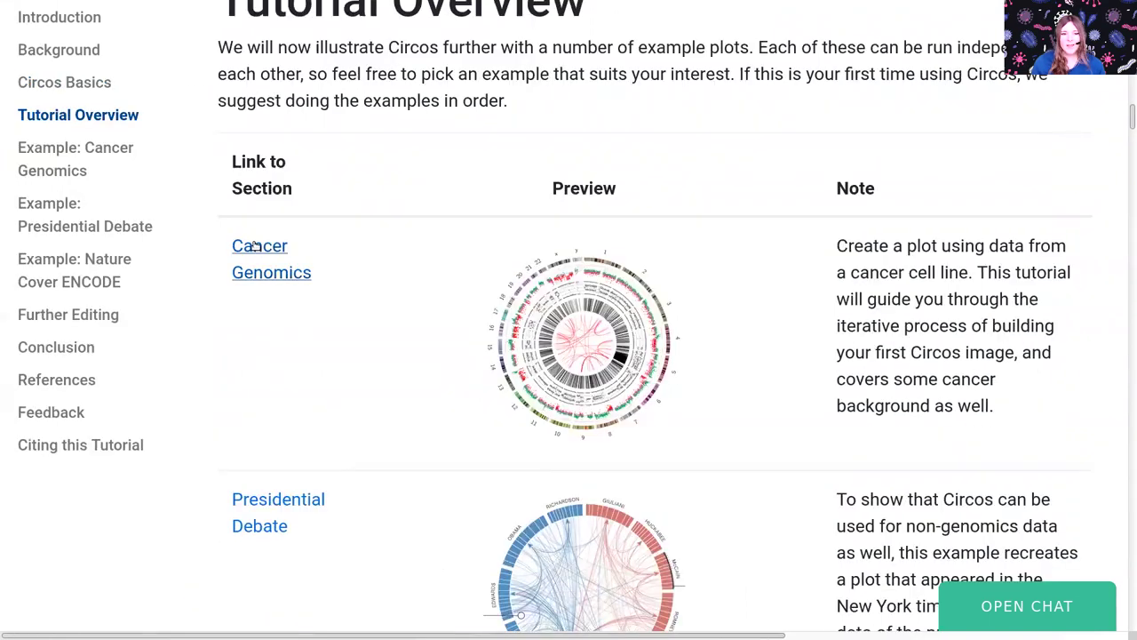
{"action": "left_click", "coordinate": [48, 157]}
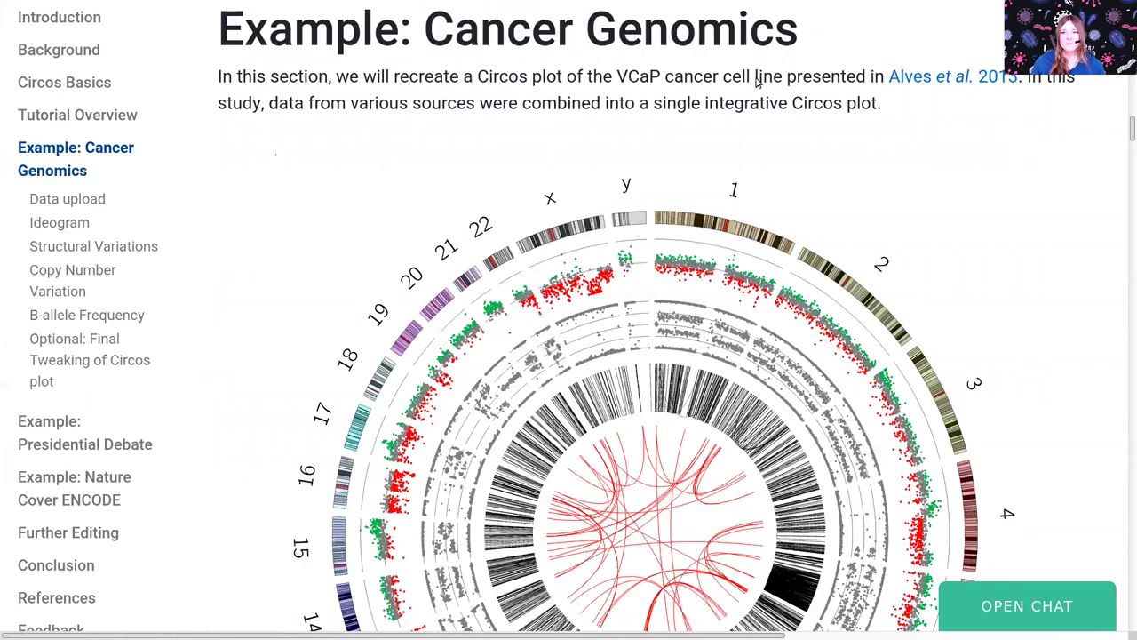
{"action": "key", "text": "ctrl+Tab"}
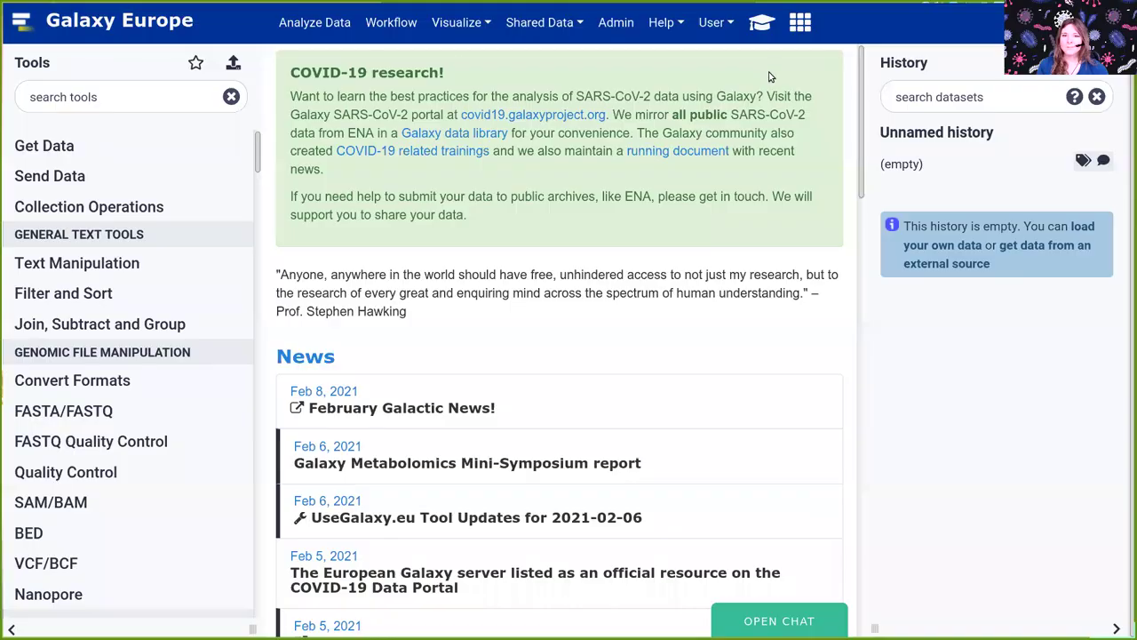
In the training overlay, open Visualisation > Visualisation with Circos at Example: Cancer Genomics.
{"action": "left_click", "coordinate": [761, 30]}
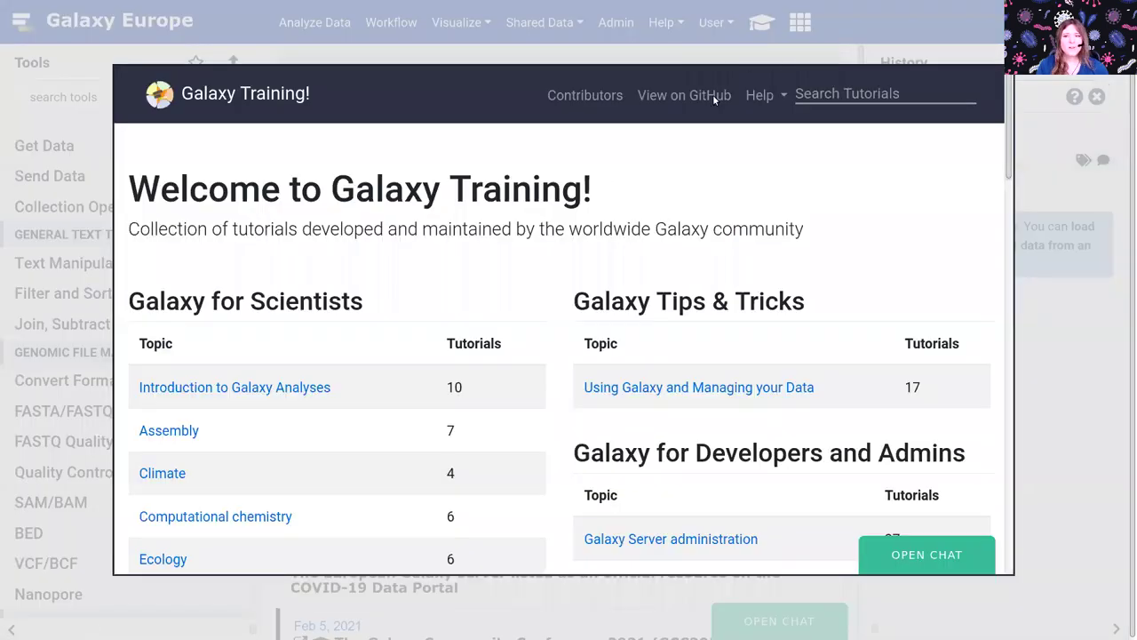
{"action": "scroll", "coordinate": [407, 247], "scroll_direction": "down", "scroll_amount": 4}
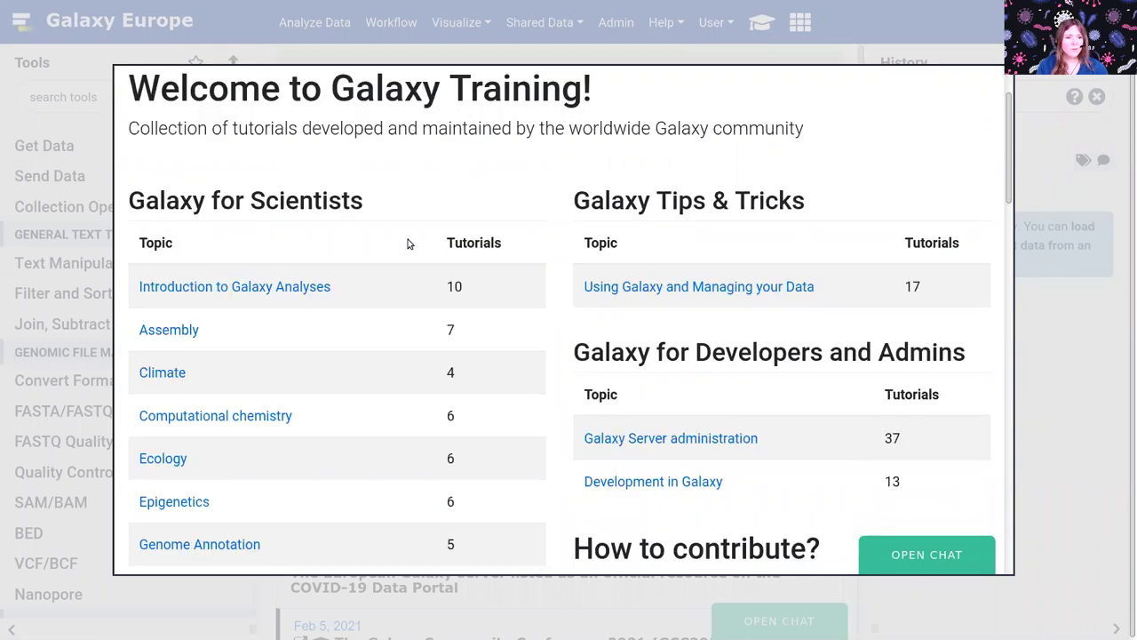
{"action": "scroll", "coordinate": [398, 257], "scroll_direction": "down", "scroll_amount": 4}
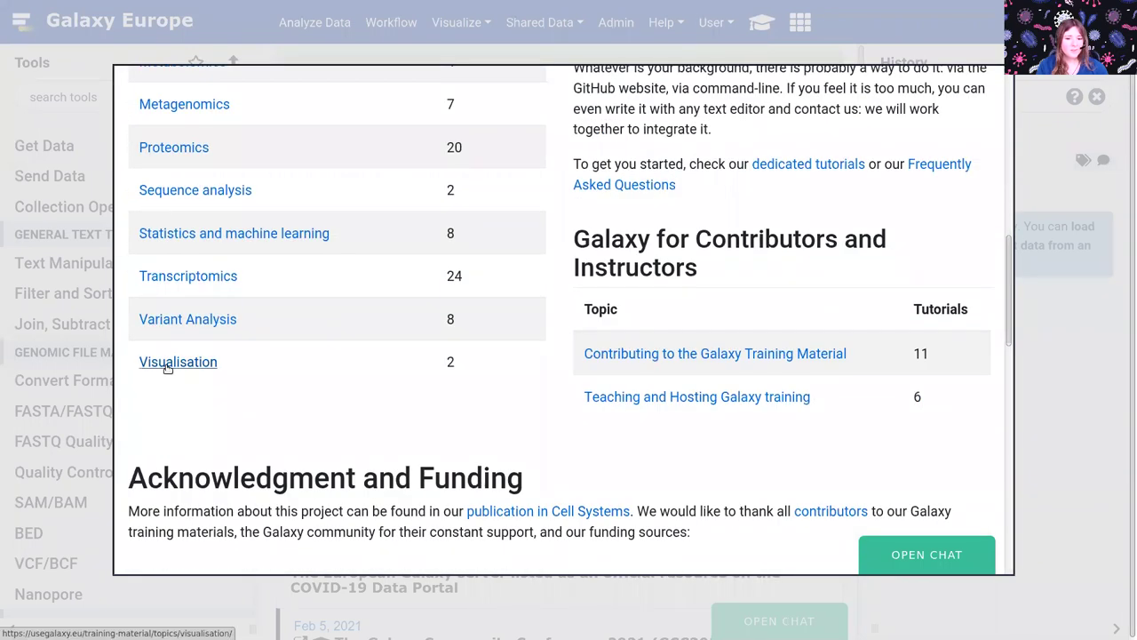
{"action": "left_click", "coordinate": [166, 364]}
{"action": "scroll", "coordinate": [527, 325], "scroll_direction": "down", "scroll_amount": 2}
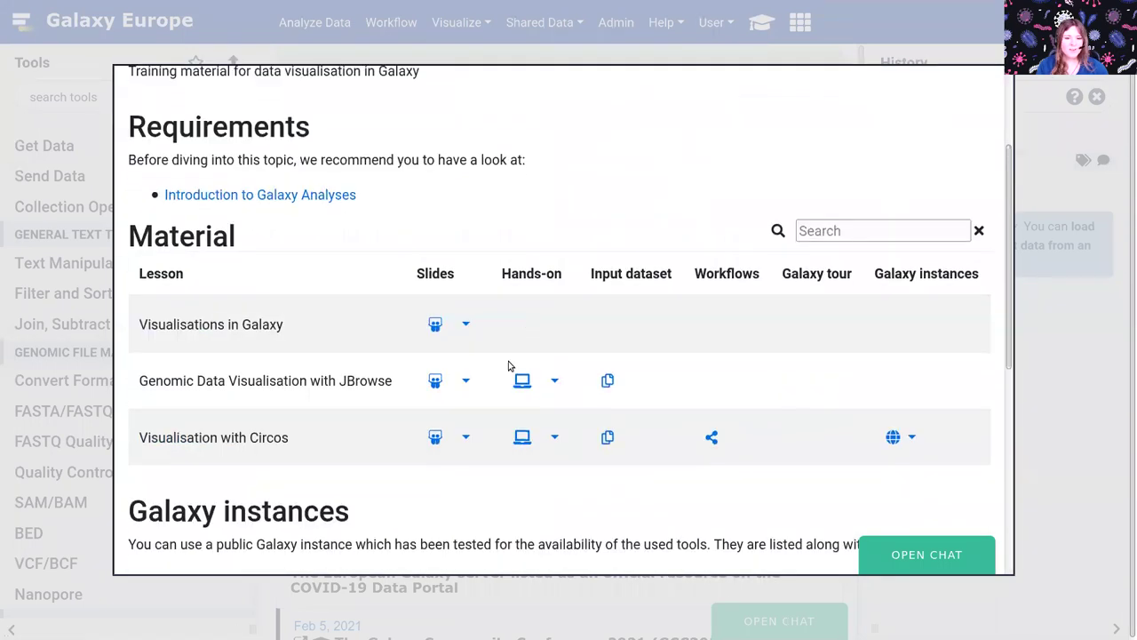
{"action": "left_click", "coordinate": [522, 437]}
{"action": "scroll", "coordinate": [506, 426], "scroll_direction": "down", "scroll_amount": 4}
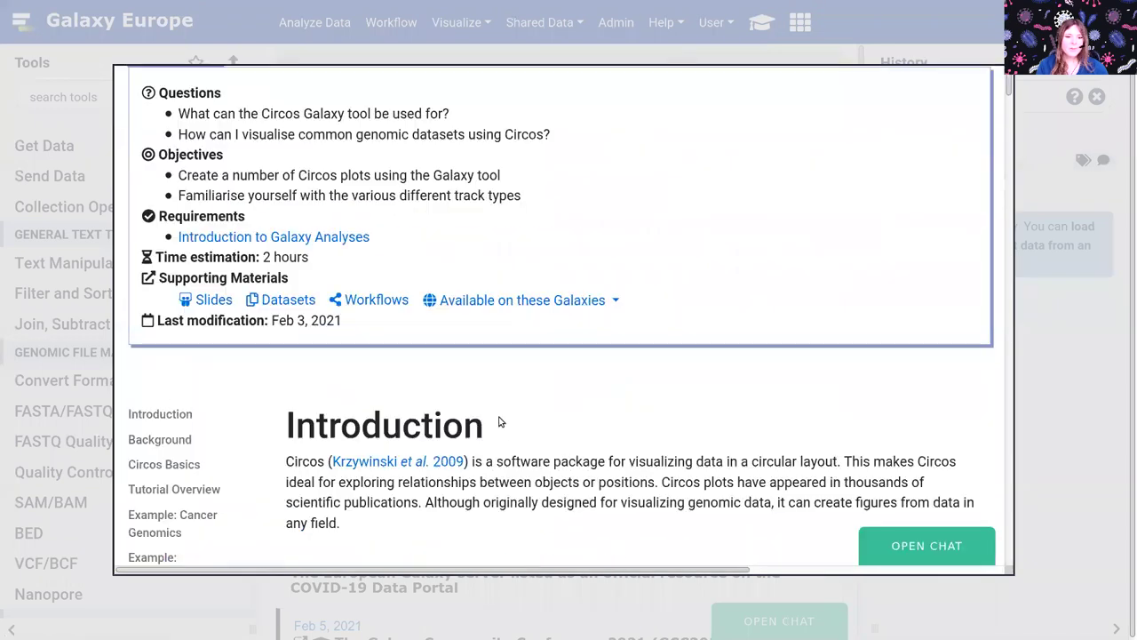
{"action": "scroll", "coordinate": [451, 374], "scroll_direction": "down", "scroll_amount": 1}
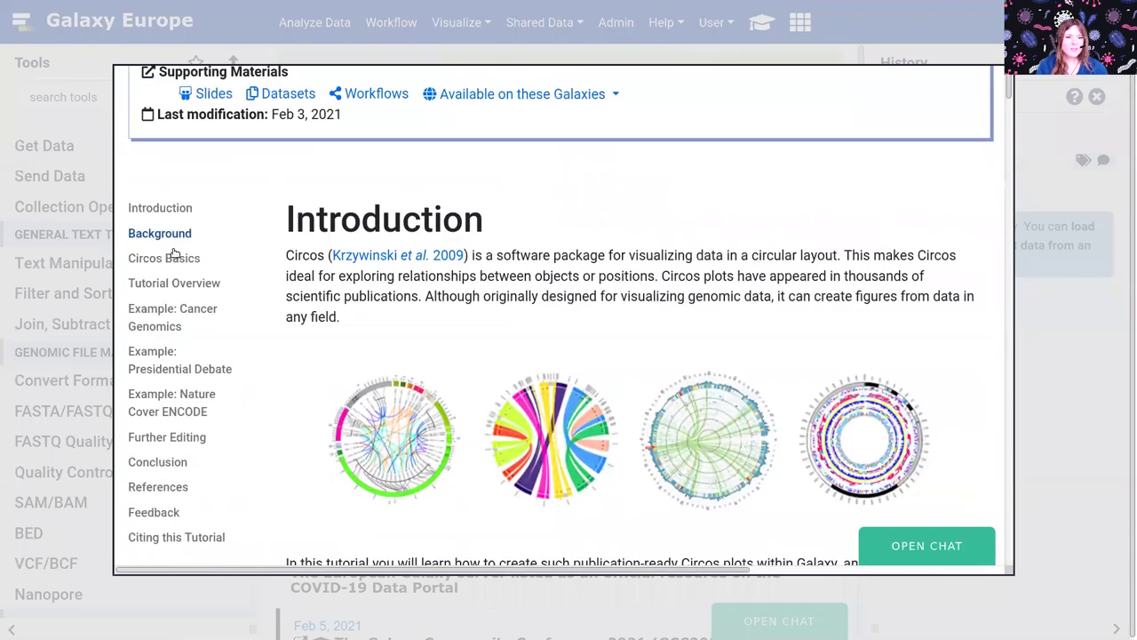
{"action": "left_click", "coordinate": [157, 327]}
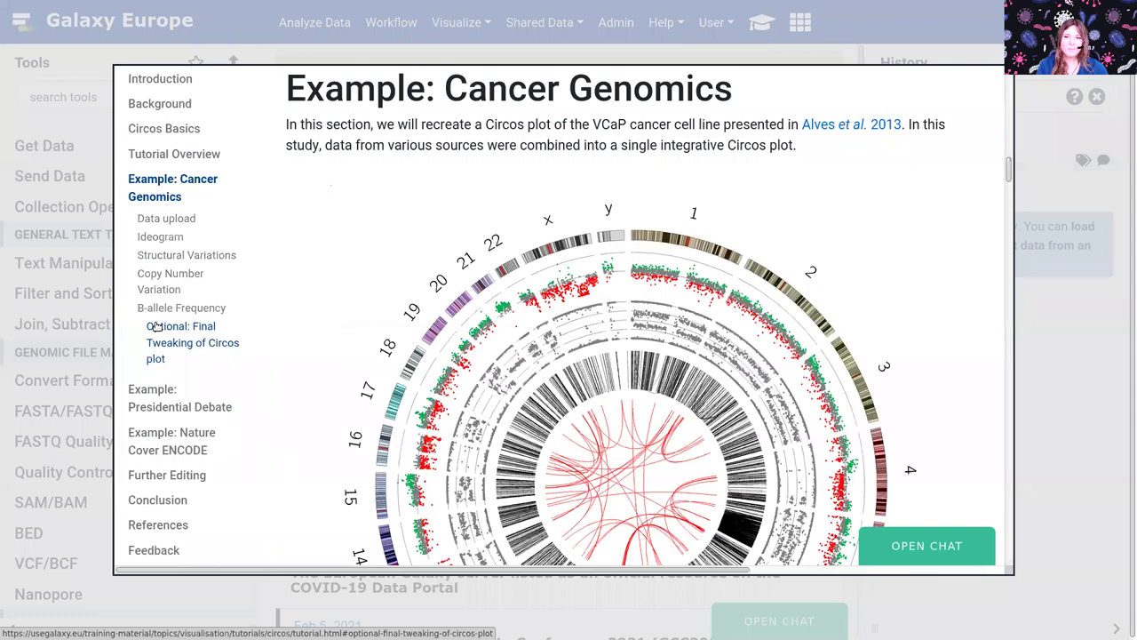
Scroll through the VCaP Circos plot, its four-track description and the Figure 3 caption to the Data upload section.
{"action": "scroll", "coordinate": [609, 309], "scroll_direction": "down", "scroll_amount": 1}
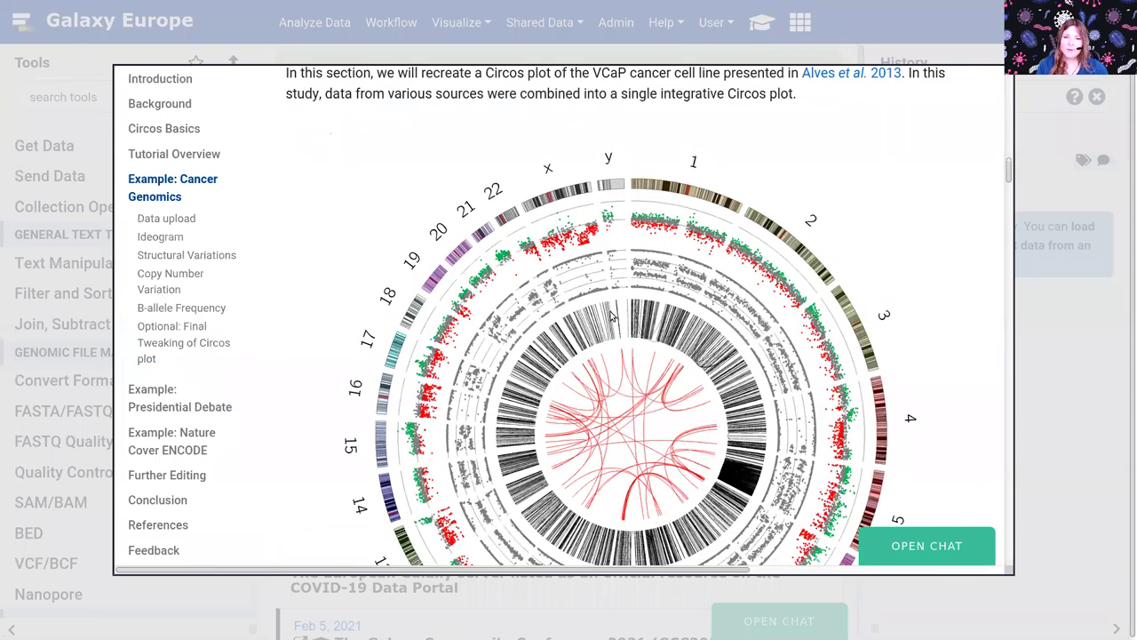
{"action": "scroll", "coordinate": [611, 317], "scroll_direction": "down", "scroll_amount": 1}
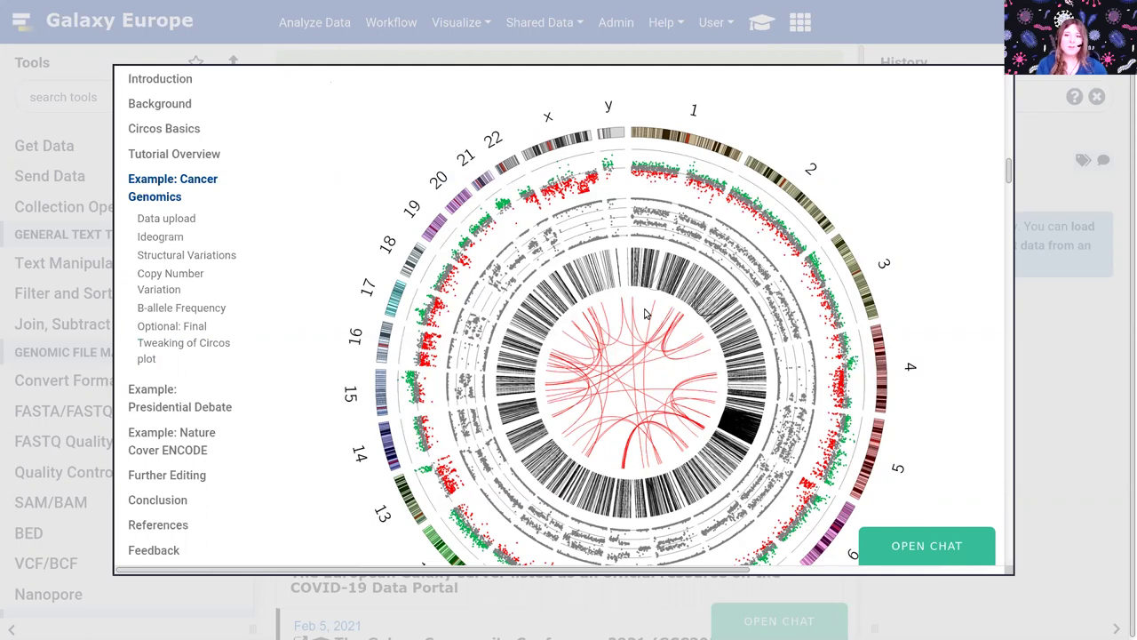
{"action": "scroll", "coordinate": [667, 332], "scroll_direction": "down", "scroll_amount": 1}
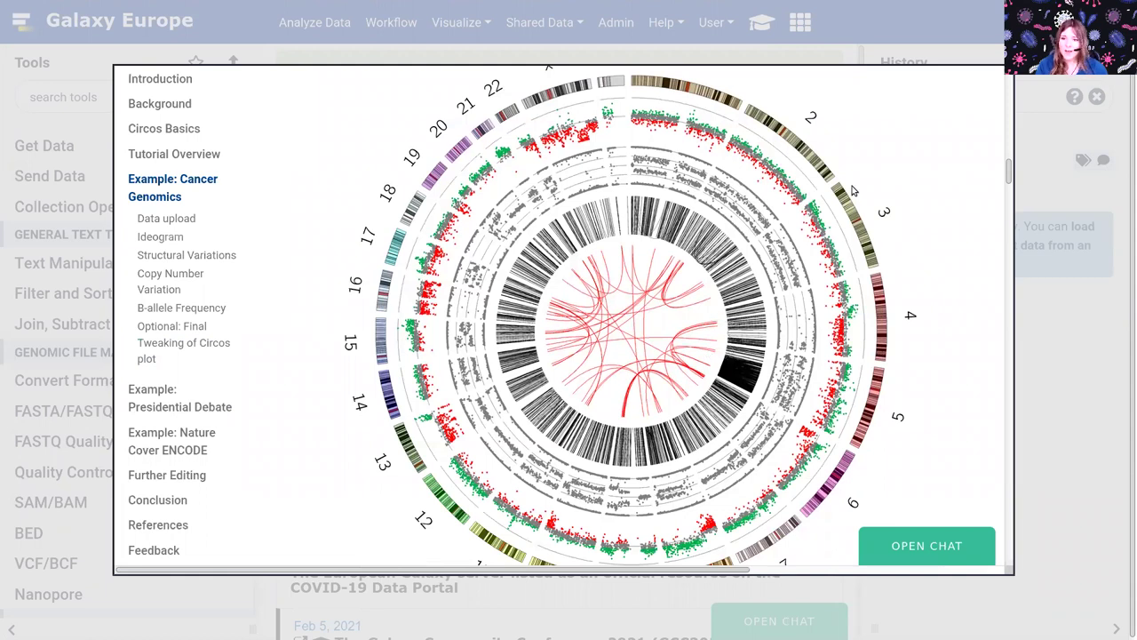
{"action": "scroll", "coordinate": [390, 340], "scroll_direction": "down", "scroll_amount": 1}
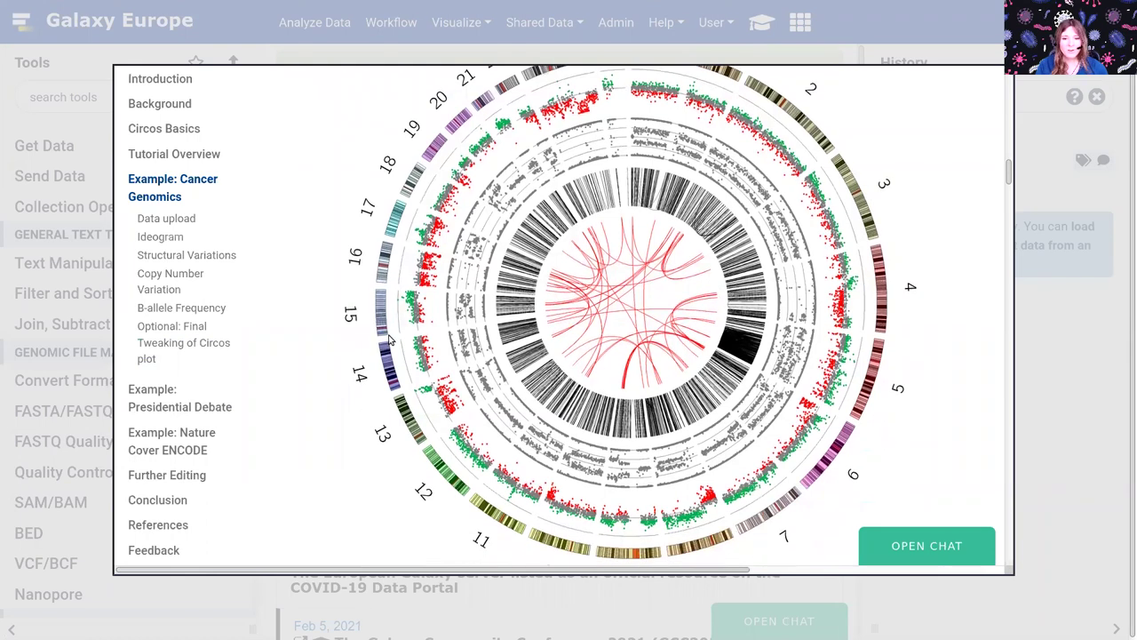
{"action": "scroll", "coordinate": [498, 367], "scroll_direction": "up", "scroll_amount": 2}
{"action": "scroll", "coordinate": [479, 363], "scroll_direction": "down", "scroll_amount": 2}
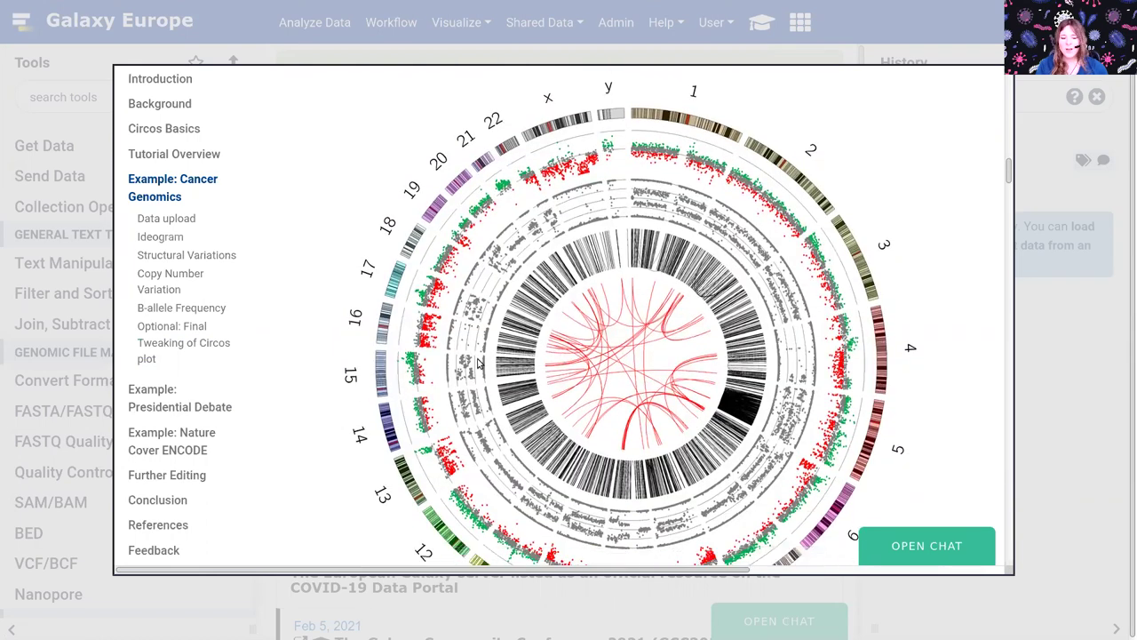
{"action": "scroll", "coordinate": [425, 348], "scroll_direction": "down", "scroll_amount": 6}
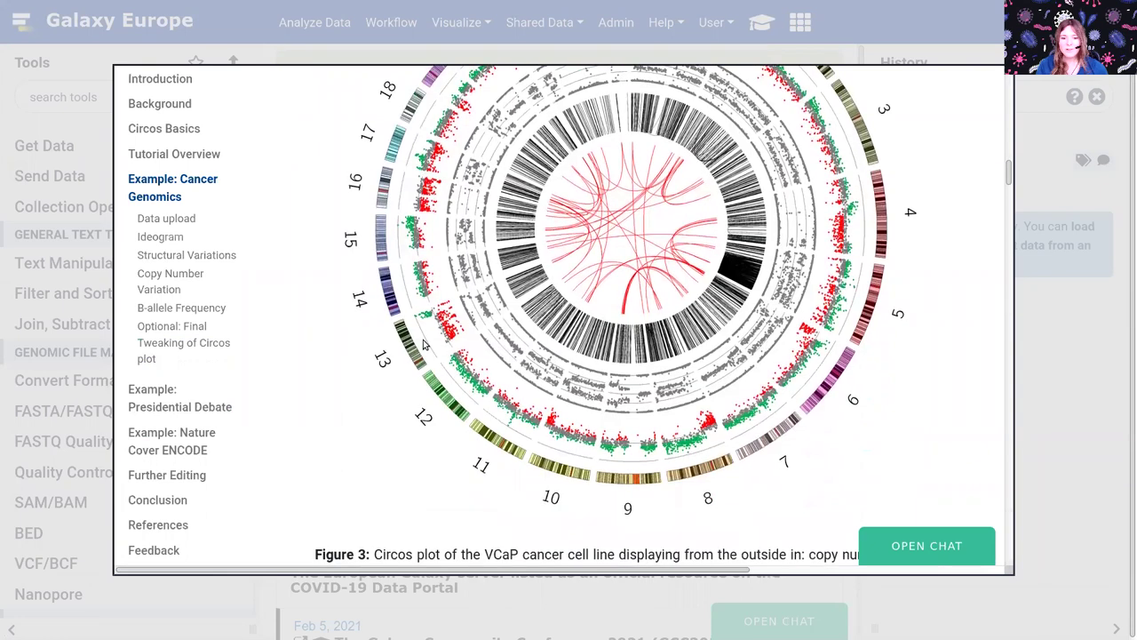
{"action": "scroll", "coordinate": [433, 344], "scroll_direction": "up", "scroll_amount": 2}
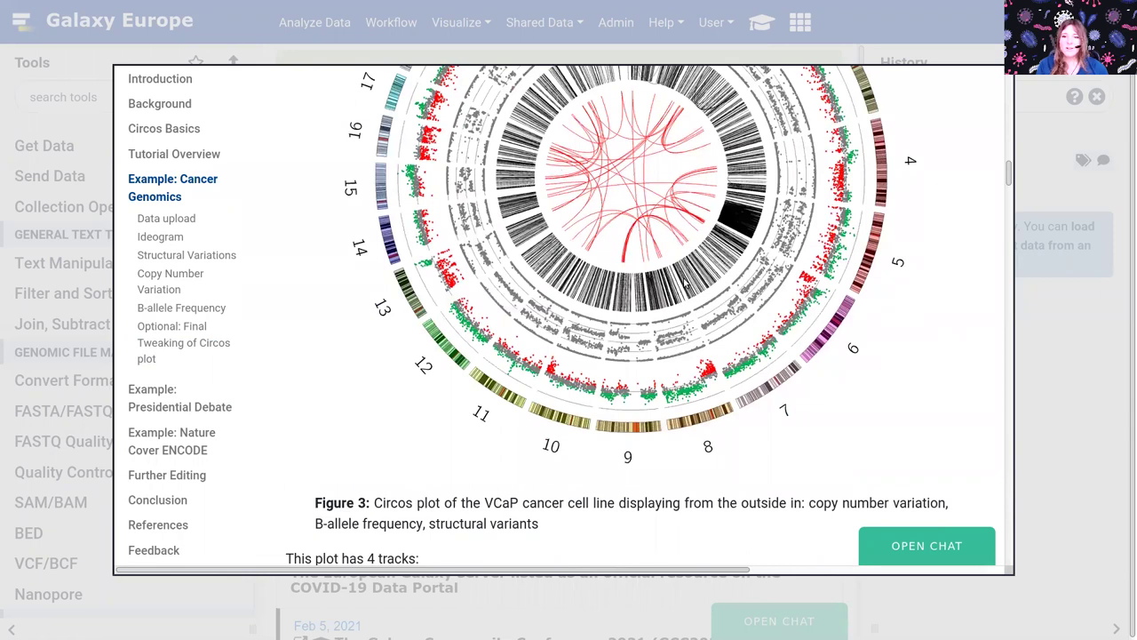
{"action": "scroll", "coordinate": [684, 283], "scroll_direction": "up", "scroll_amount": 1}
{"action": "scroll", "coordinate": [680, 298], "scroll_direction": "up", "scroll_amount": 2}
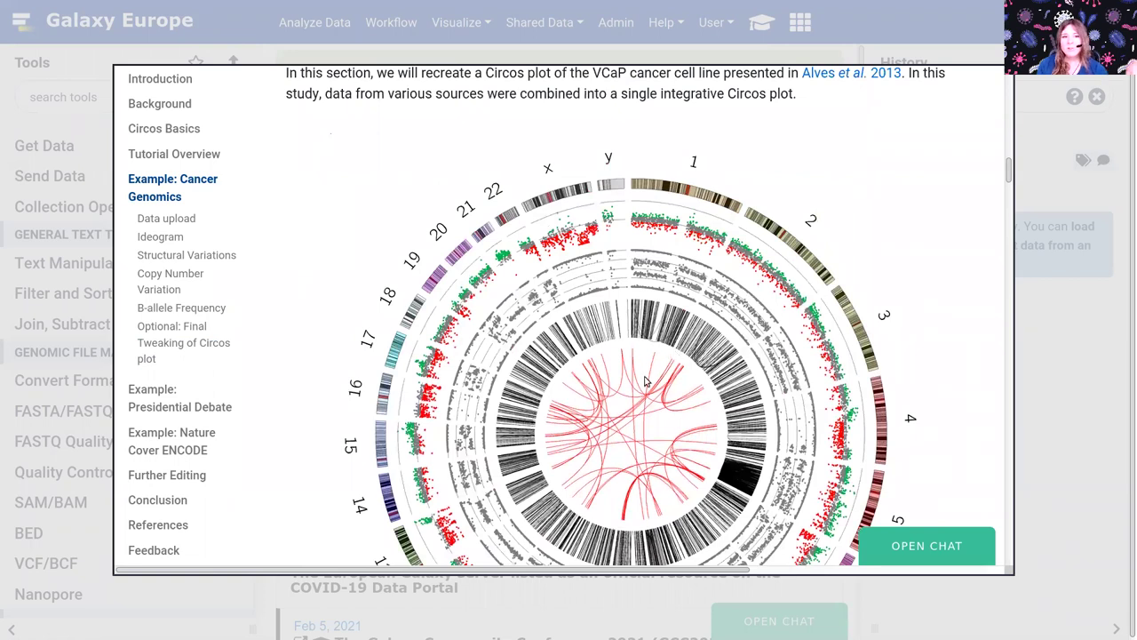
{"action": "scroll", "coordinate": [643, 379], "scroll_direction": "down", "scroll_amount": 1}
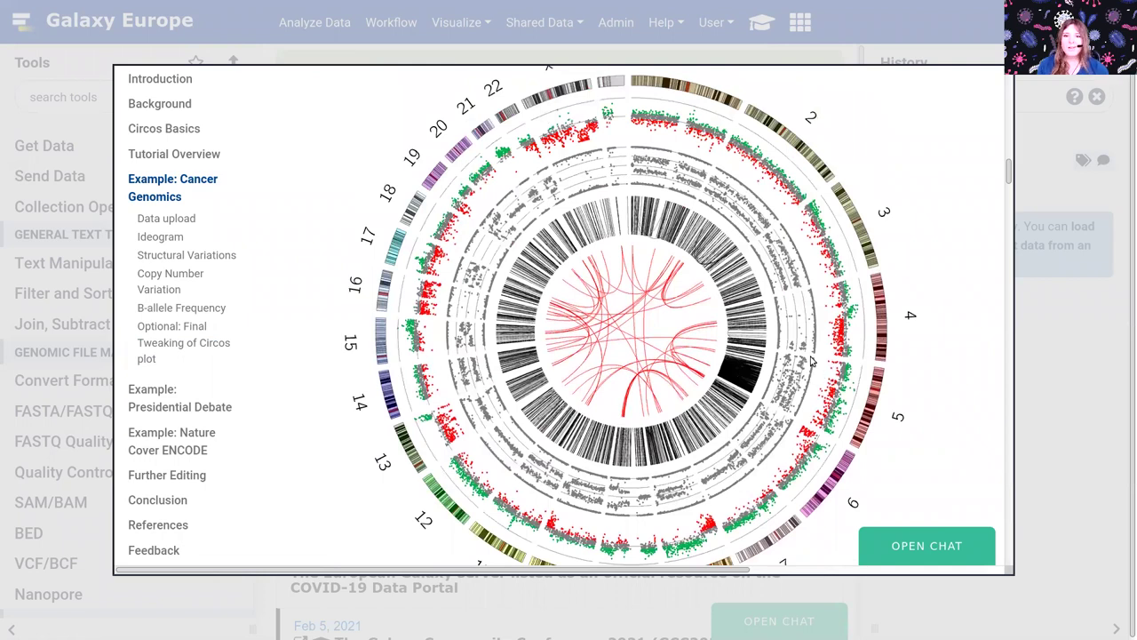
{"action": "scroll", "coordinate": [796, 358], "scroll_direction": "down", "scroll_amount": 4}
{"action": "scroll", "coordinate": [779, 348], "scroll_direction": "down", "scroll_amount": 3}
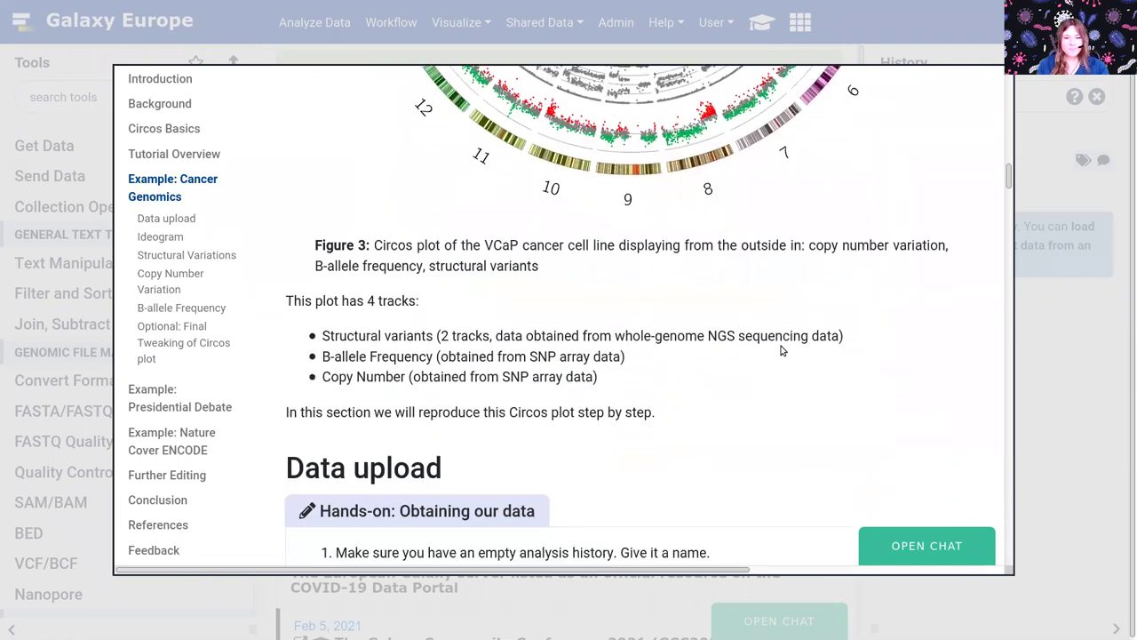
Copy the four Zenodo data URLs from the tutorial's code block and launch Import Data.
{"action": "scroll", "coordinate": [776, 339], "scroll_direction": "down", "scroll_amount": 2}
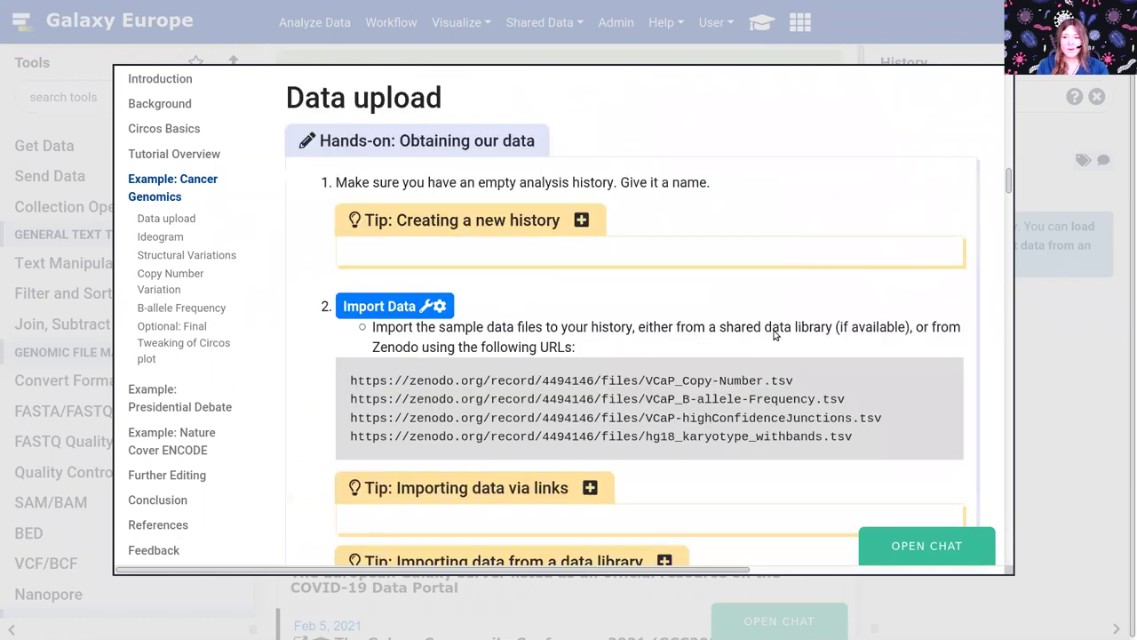
{"action": "mouse_move", "coordinate": [876, 300]}
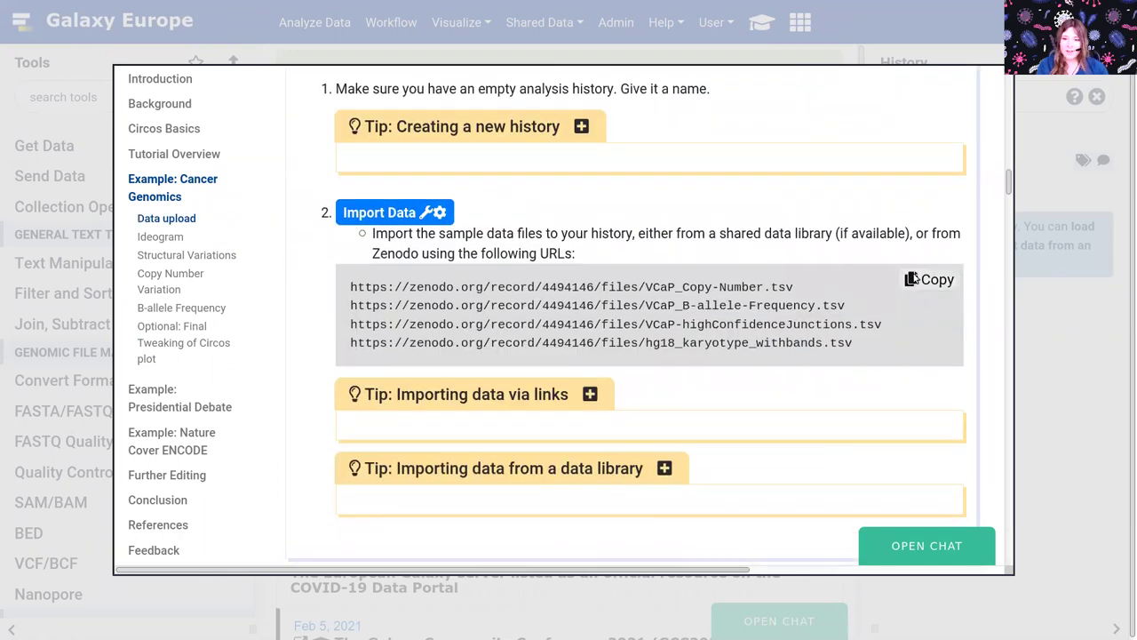
{"action": "left_click", "coordinate": [913, 278]}
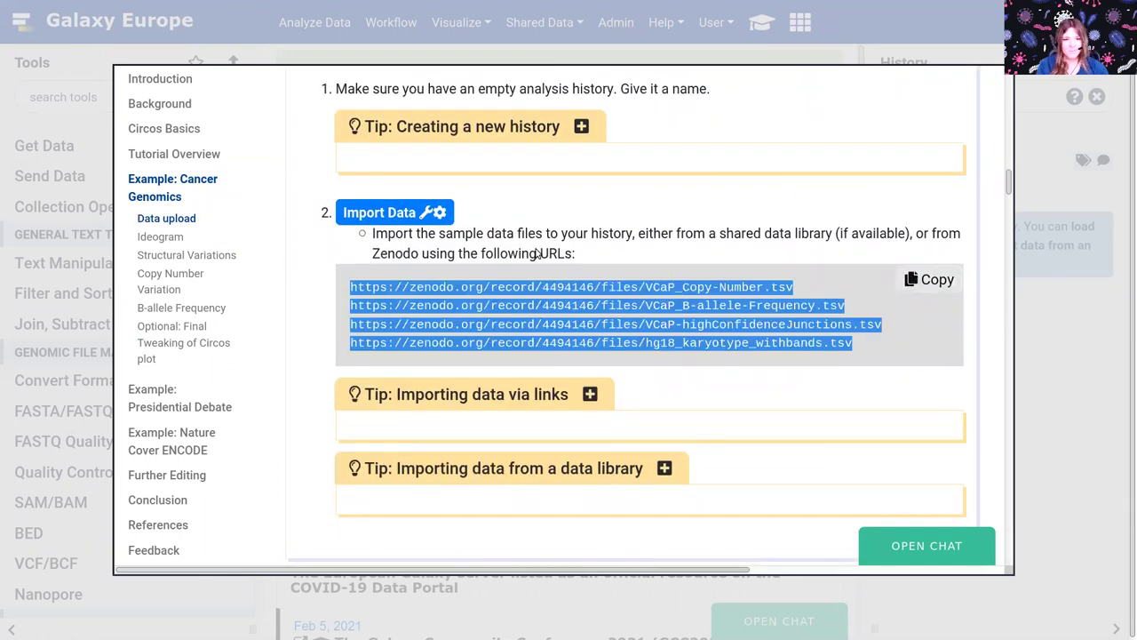
{"action": "left_click", "coordinate": [368, 215]}
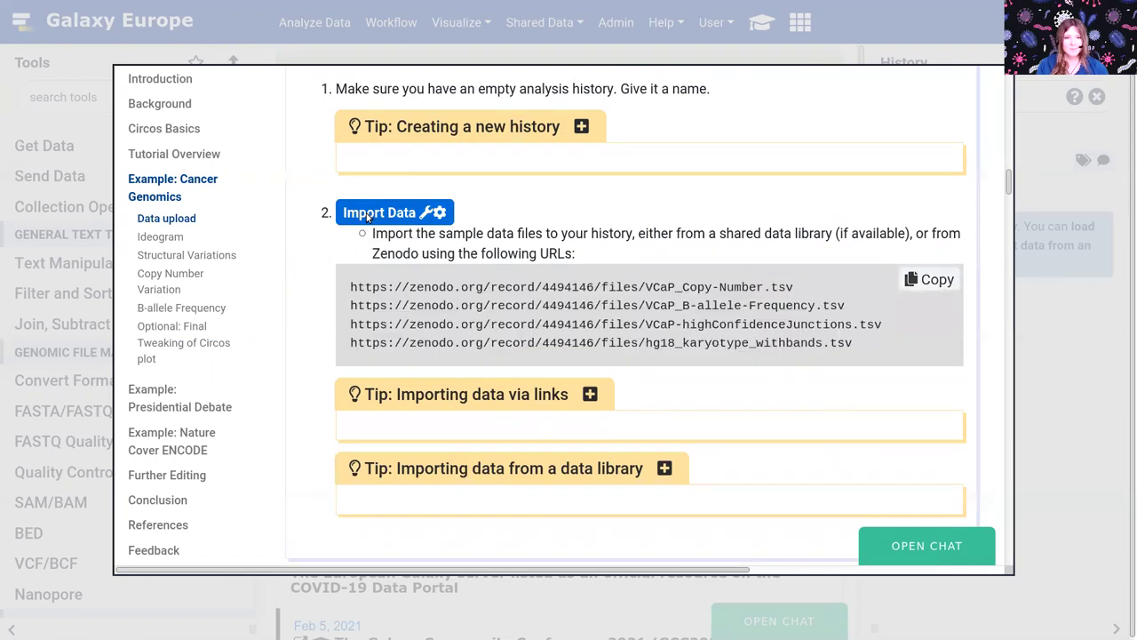
Paste the four Zenodo URLs into Paste/Fetch data and fetch them into the history.
{"action": "left_click", "coordinate": [605, 490]}
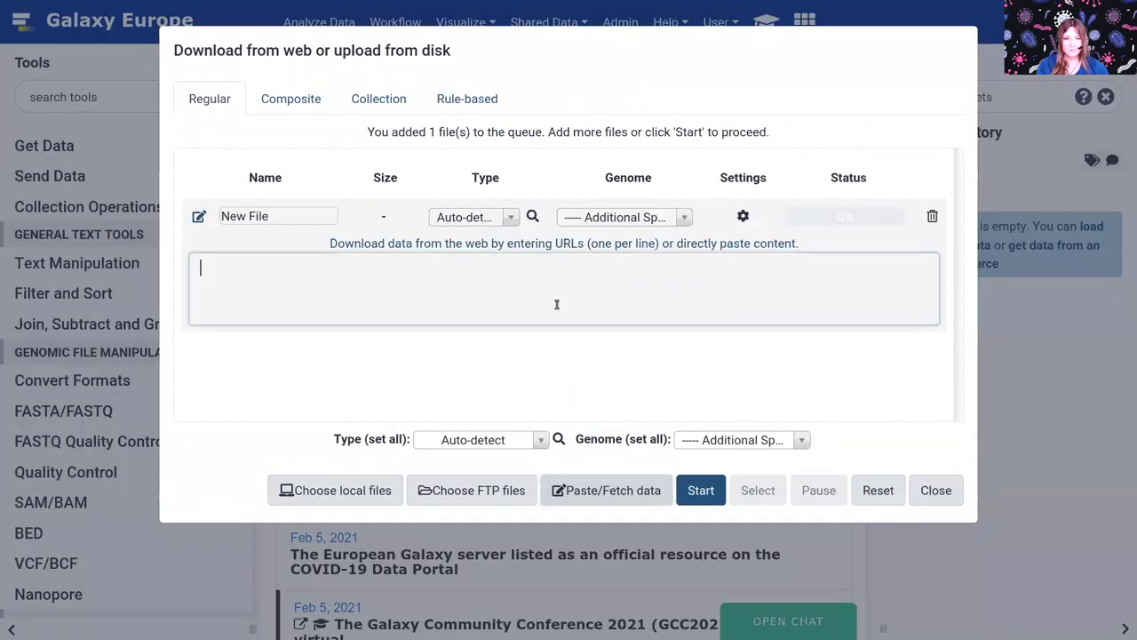
{"action": "left_click", "coordinate": [556, 302]}
{"action": "key", "text": "ctrl+v"}
{"action": "left_click", "coordinate": [695, 486]}
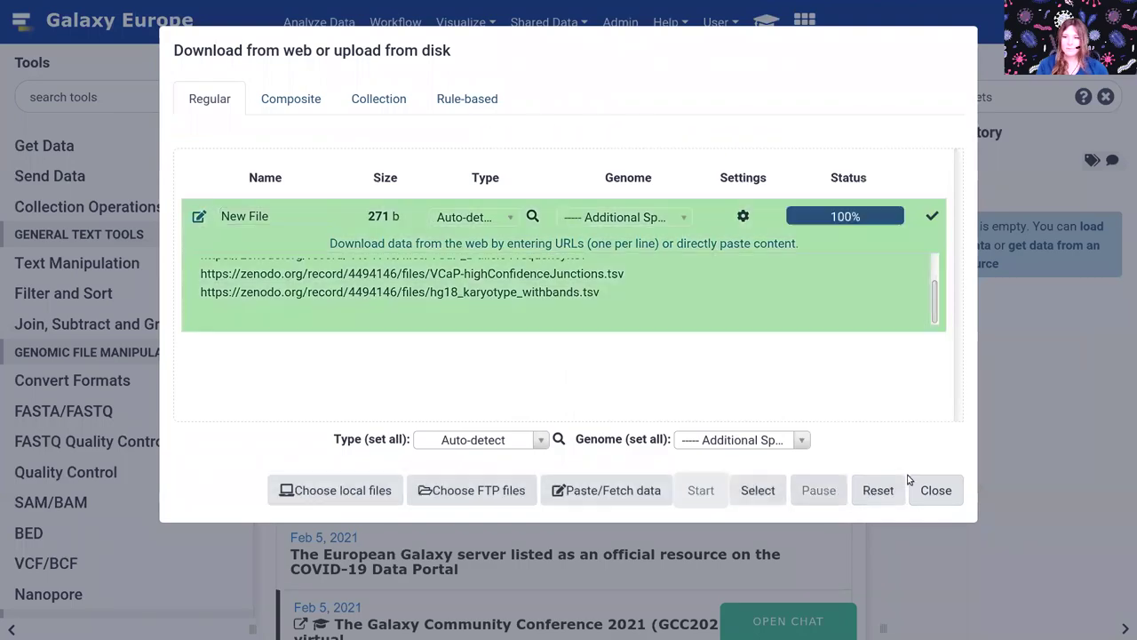
{"action": "left_click", "coordinate": [933, 490]}
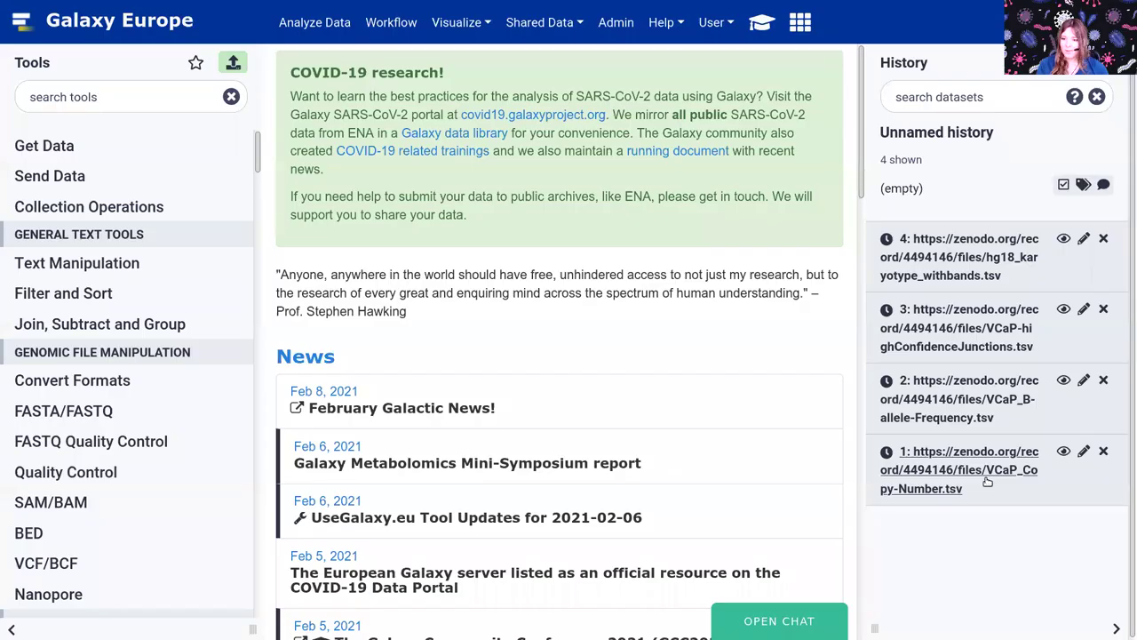